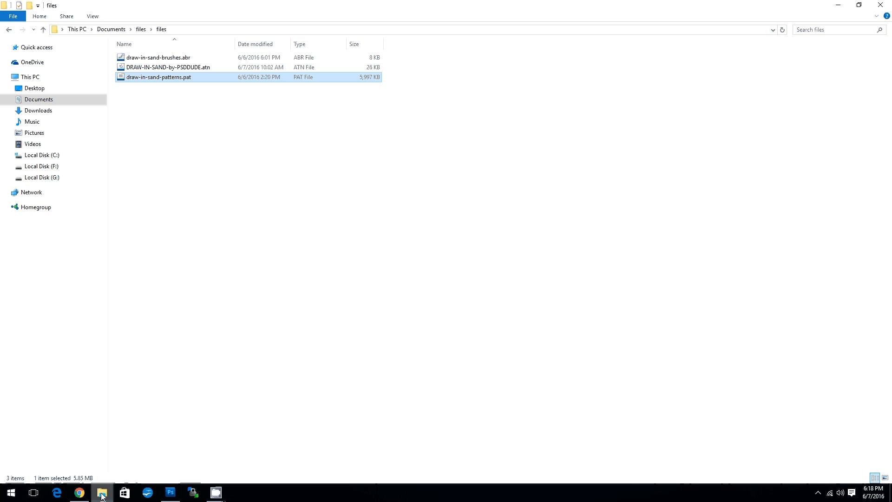
# Look over the draw-in-sand brushes, actions and patterns files in the files folder.
pyautogui.click(214, 167)
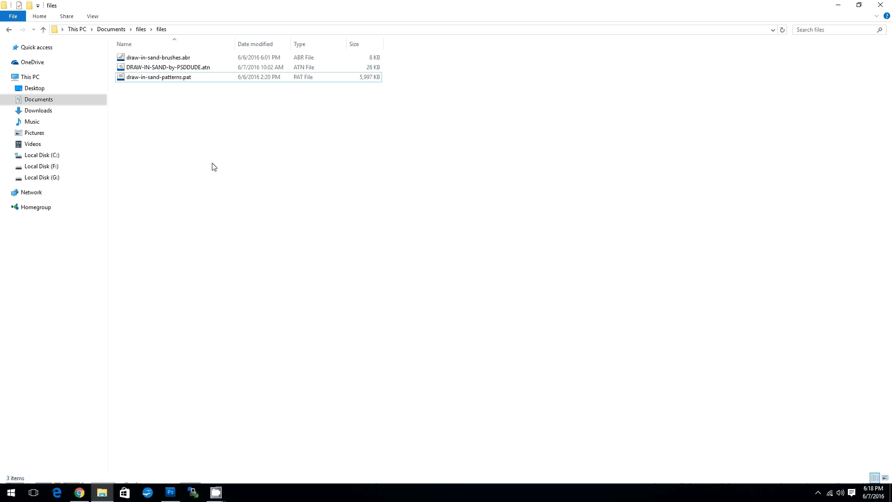
pyautogui.click(182, 60)
pyautogui.click(193, 69)
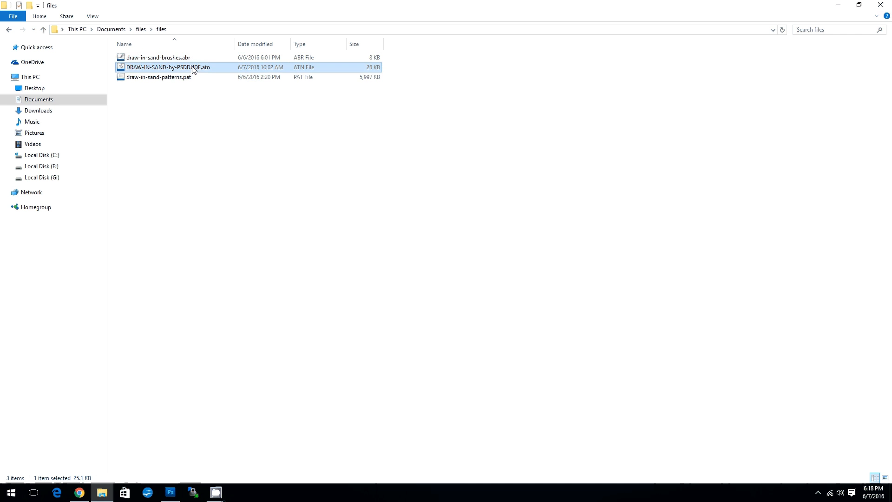
pyautogui.click(181, 79)
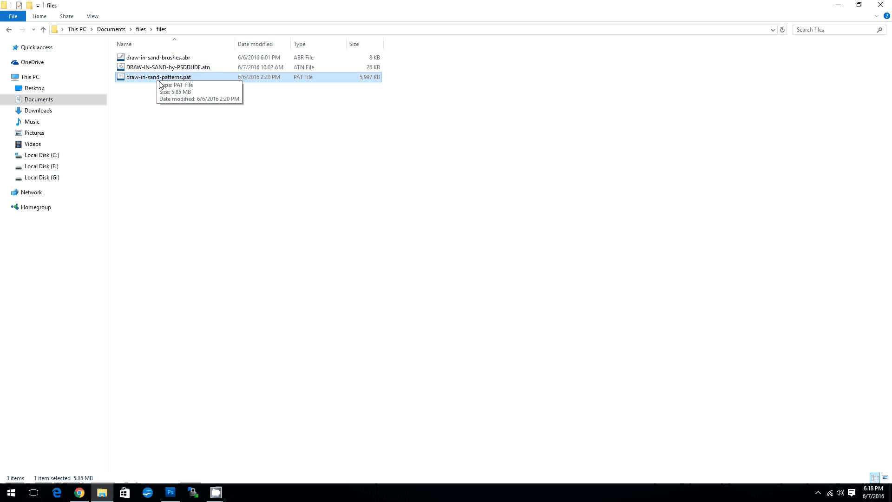
# Switch to Photoshop and load draw-in-sand-brushes.abr into the brush presets with the Preset Manager.
pyautogui.click(170, 492)
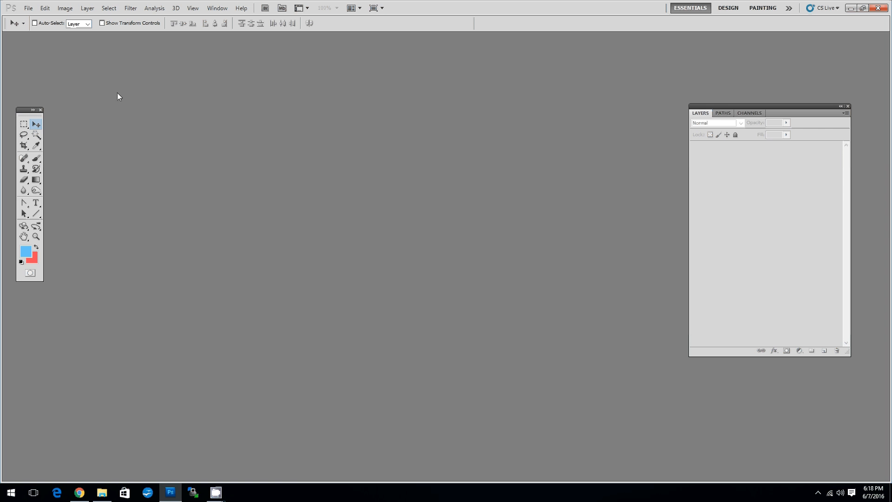
pyautogui.click(45, 8)
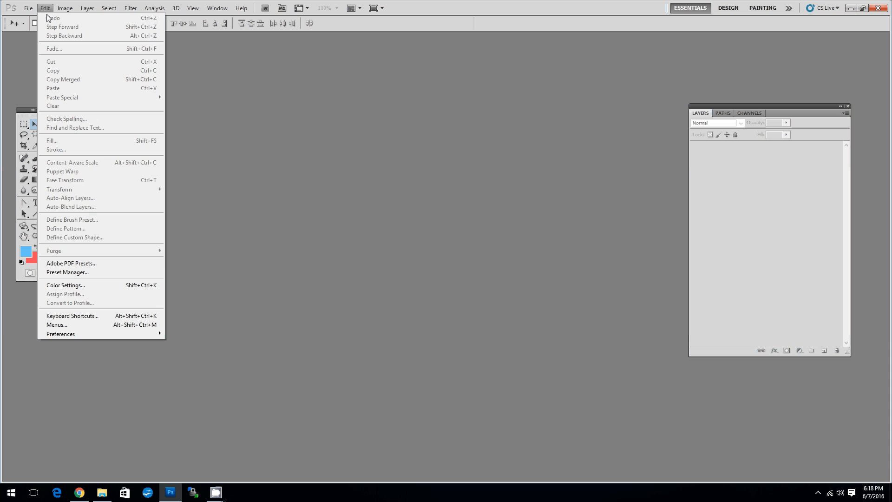
pyautogui.click(82, 272)
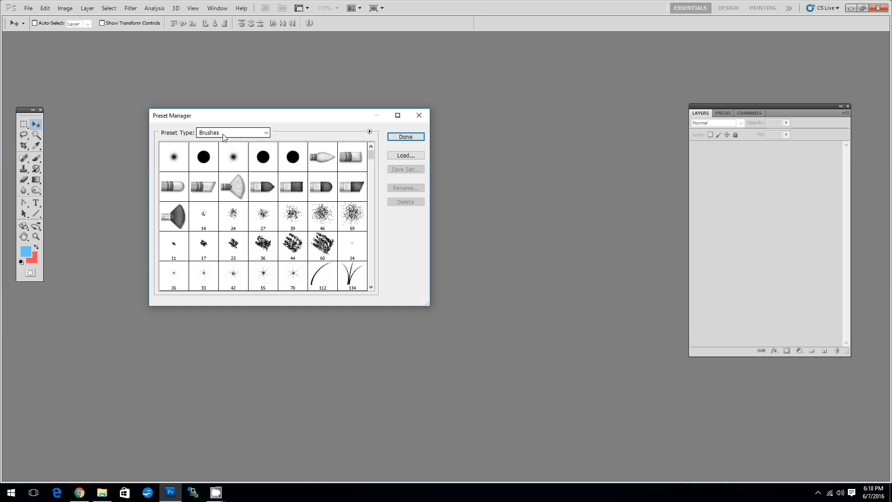
pyautogui.click(409, 159)
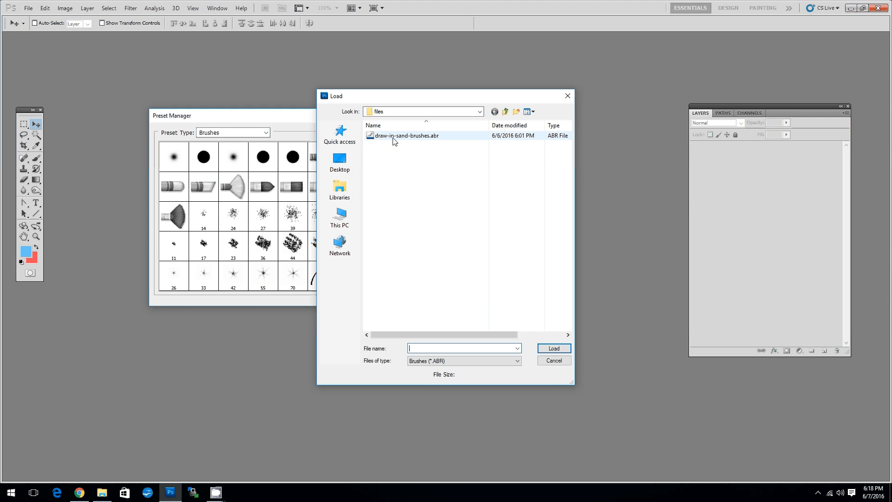
pyautogui.click(419, 138)
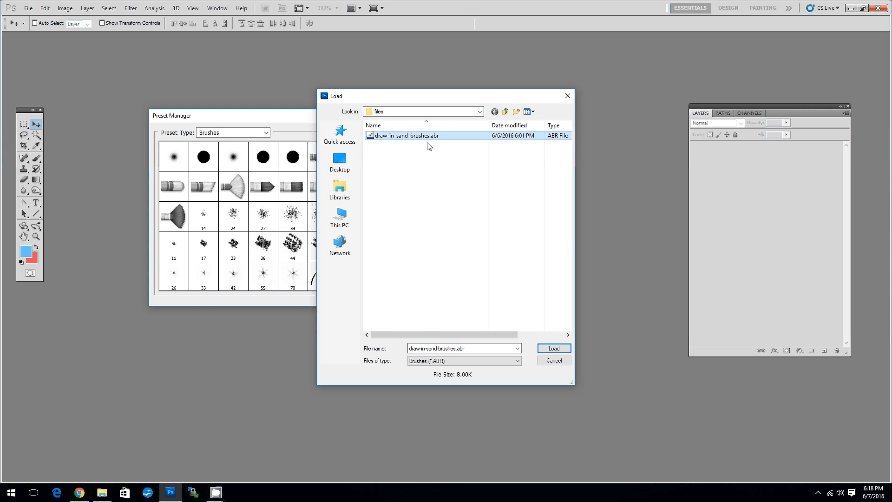
pyautogui.click(555, 349)
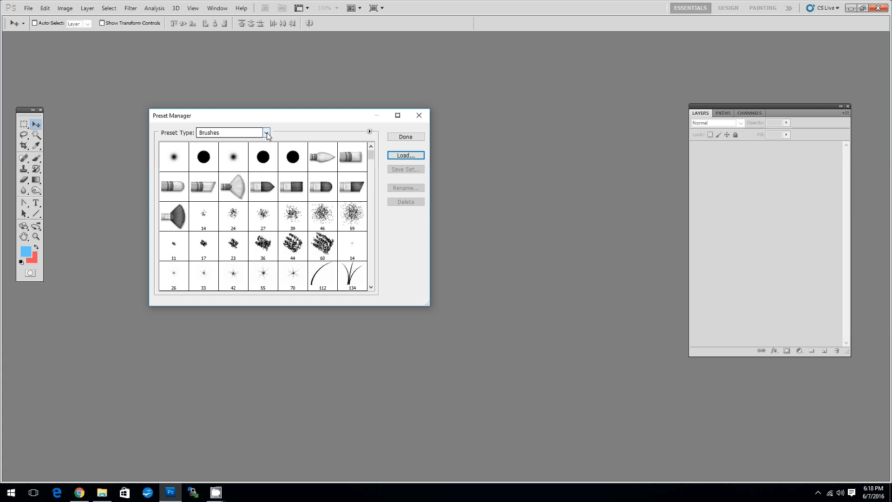
# Change the preset type to Patterns and load draw-in-sand-patterns.pat.
pyautogui.click(267, 133)
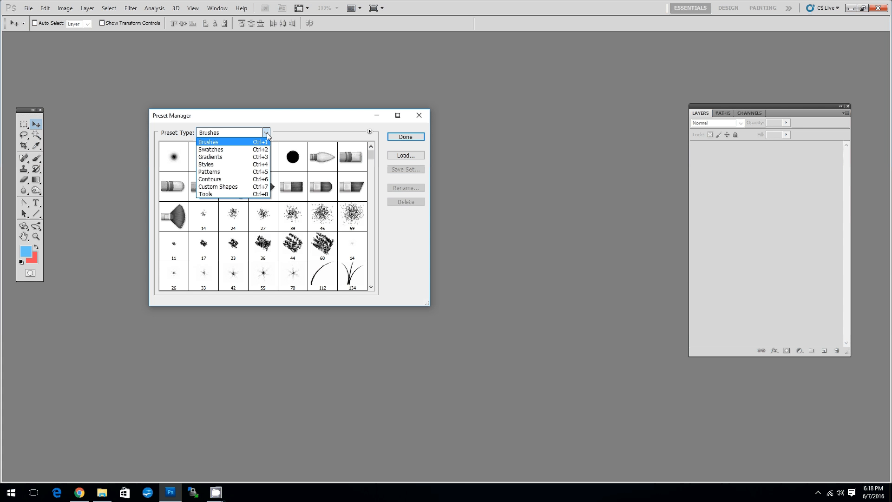
pyautogui.click(220, 172)
pyautogui.click(409, 155)
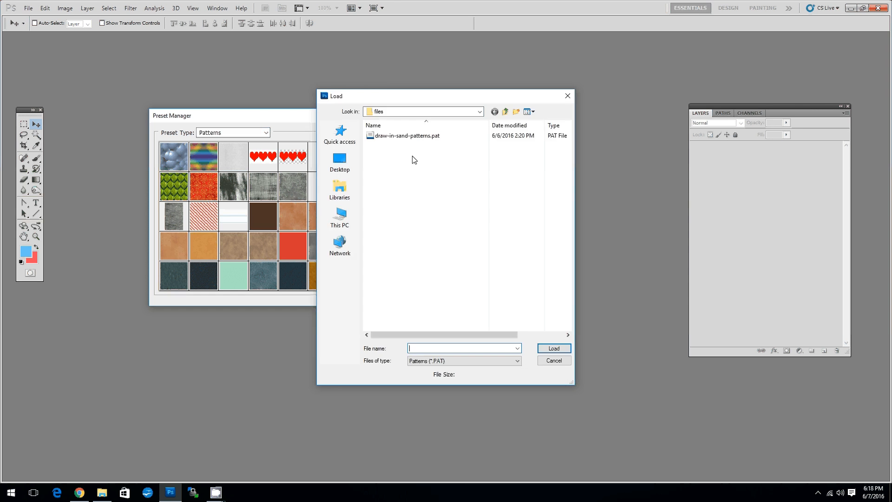
pyautogui.click(408, 137)
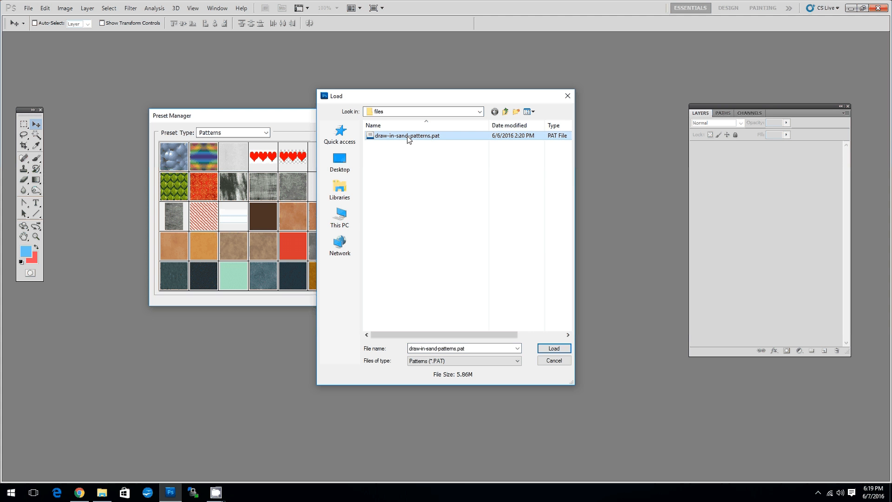
pyautogui.click(553, 349)
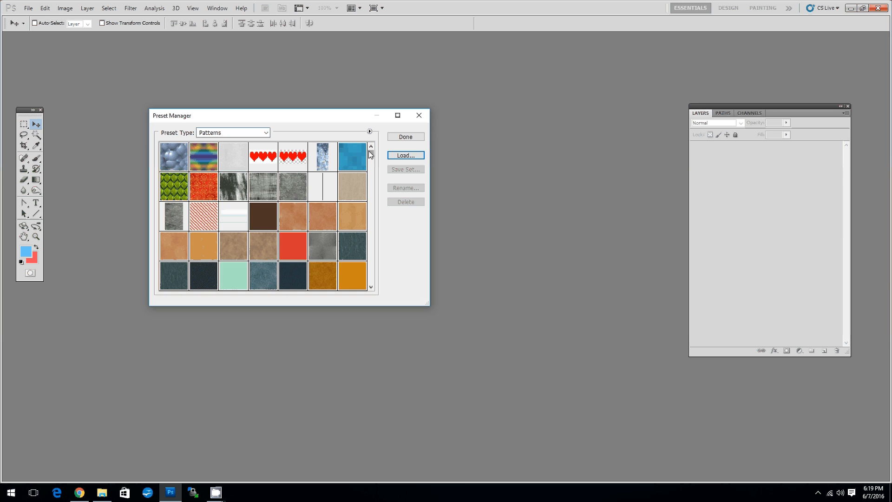
# Check the loaded patterns and brushes in the Preset Manager, then close it.
pyautogui.moveTo(371, 154)
pyautogui.mouseDown()
pyautogui.moveTo(377, 289)
pyautogui.moveTo(386, 150)
pyautogui.mouseUp()
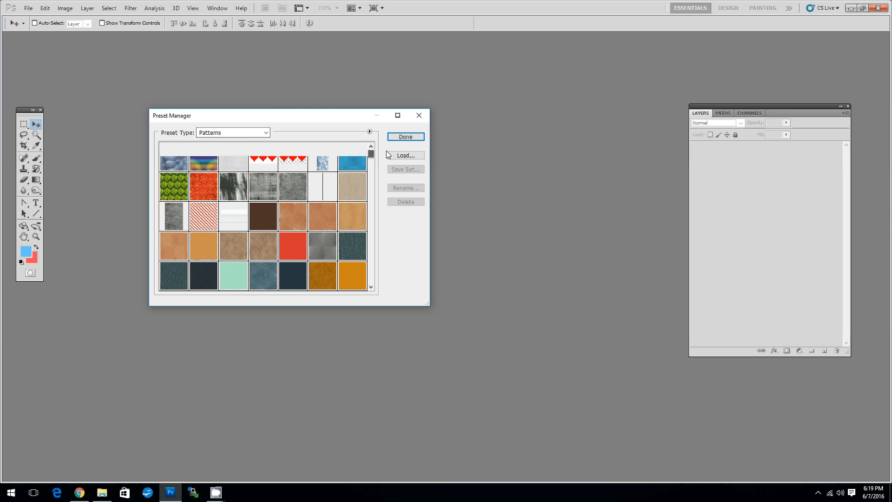
pyautogui.click(231, 133)
pyautogui.scroll(1, 228, 140)
pyautogui.click(226, 140)
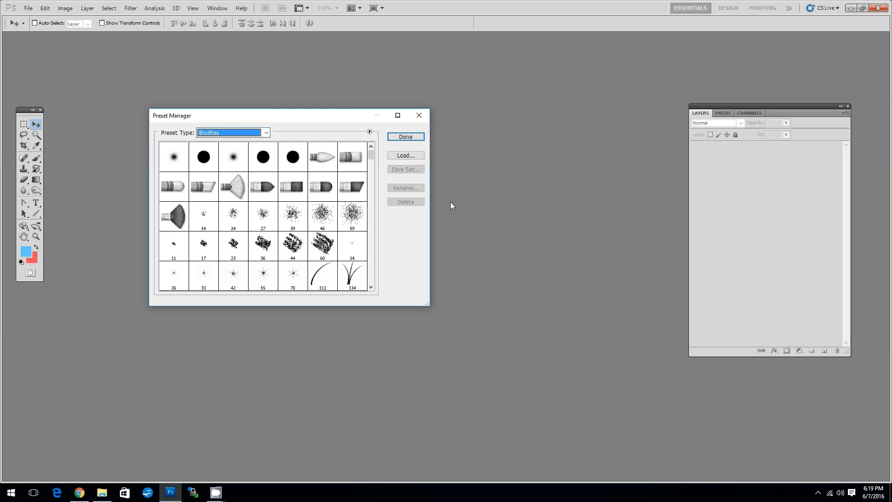
pyautogui.moveTo(371, 154); pyautogui.dragTo(375, 280)
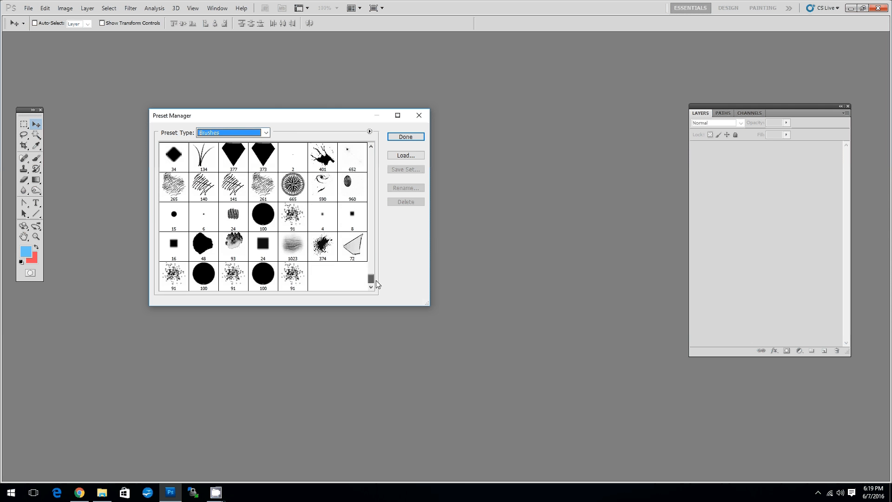
pyautogui.click(406, 137)
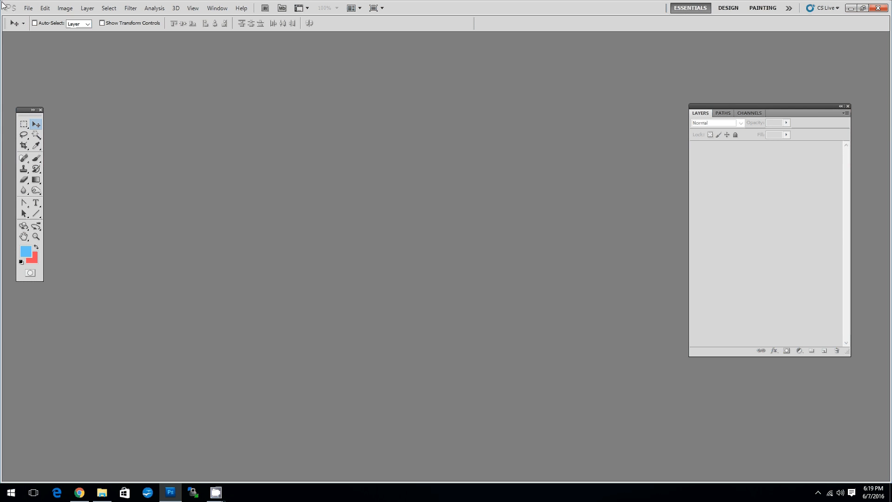
# Show the Actions list and load the action file DRAW-IN-SAND-by-PSDDUDE.atn.
pyautogui.click(220, 10)
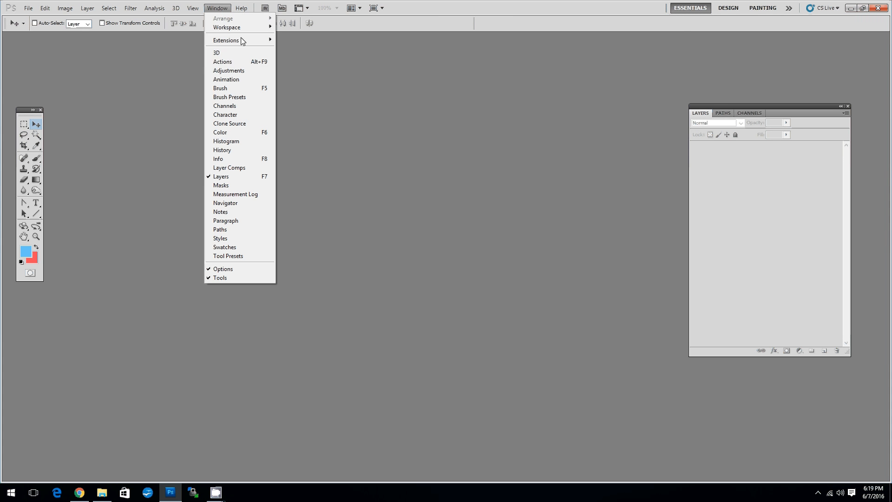
pyautogui.click(230, 62)
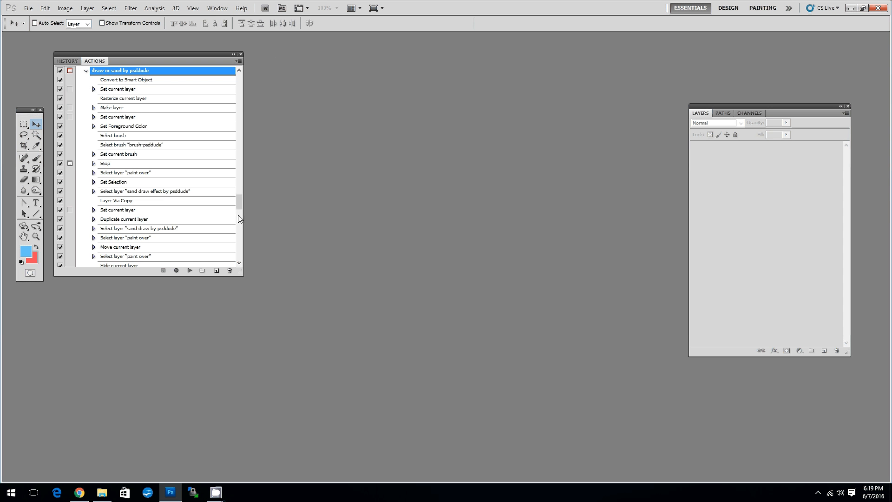
pyautogui.moveTo(241, 203); pyautogui.dragTo(242, 202)
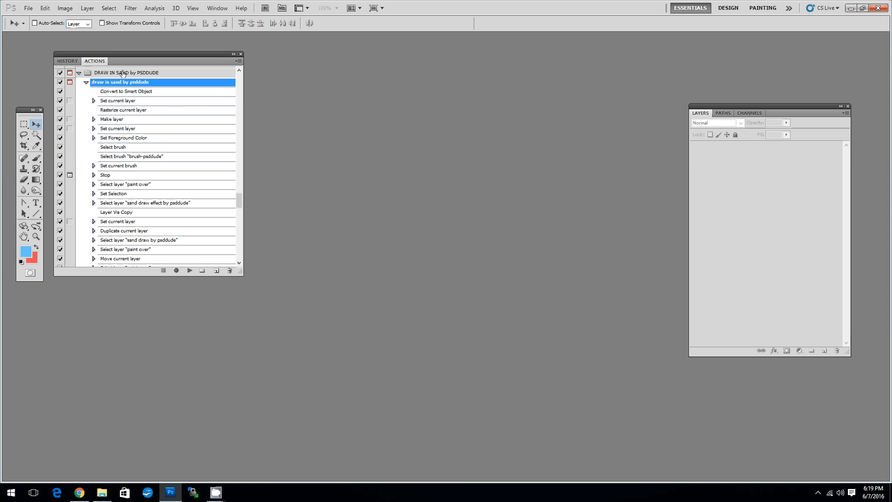
pyautogui.click(121, 74)
pyautogui.click(239, 61)
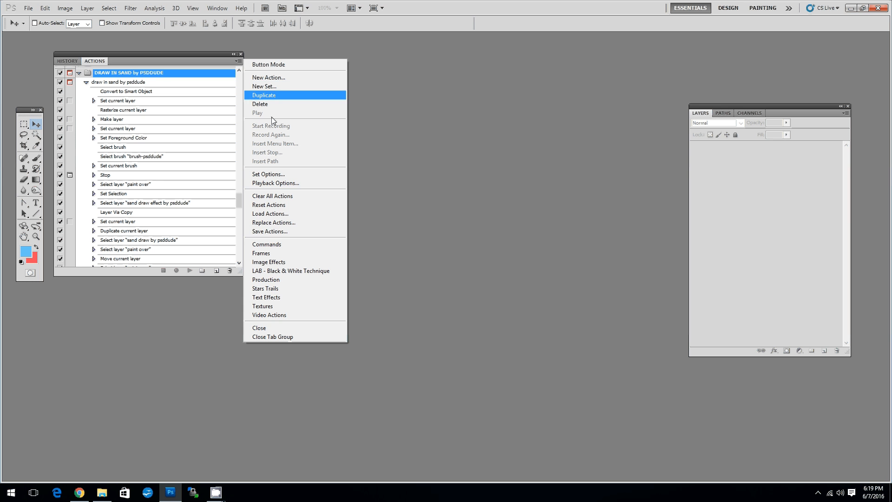
pyautogui.click(271, 214)
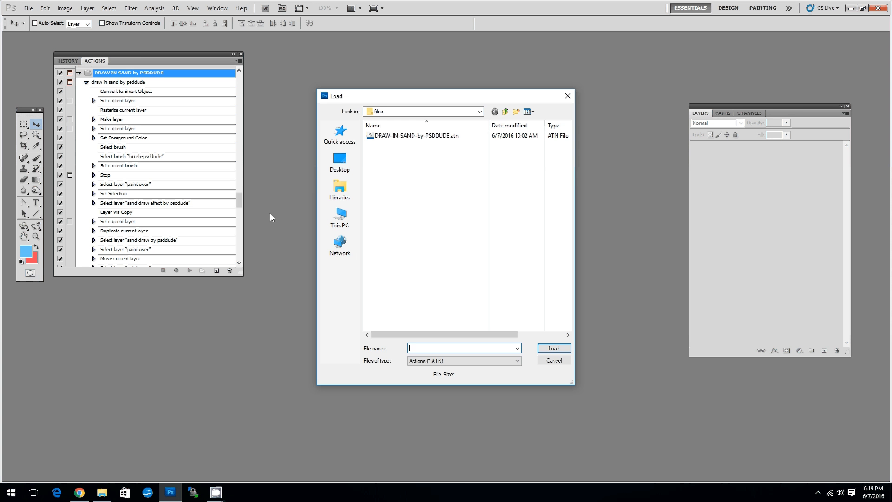
pyautogui.click(418, 135)
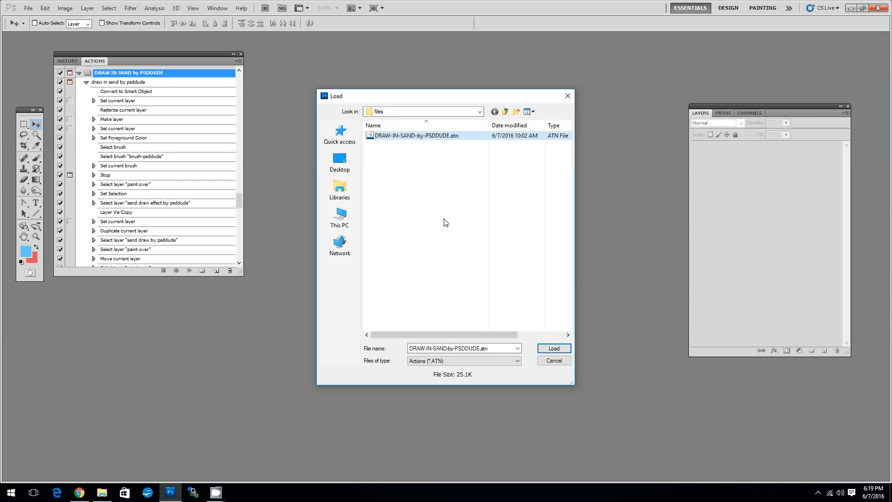
pyautogui.click(553, 349)
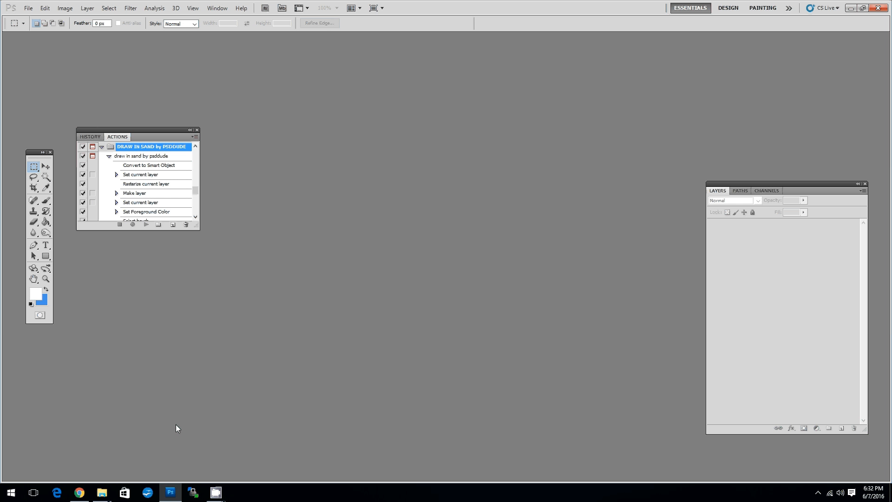
# Open pirate.jpg from the tutorial-images folder in Photoshop and convert its Background into a regular layer.
pyautogui.moveTo(103, 495)
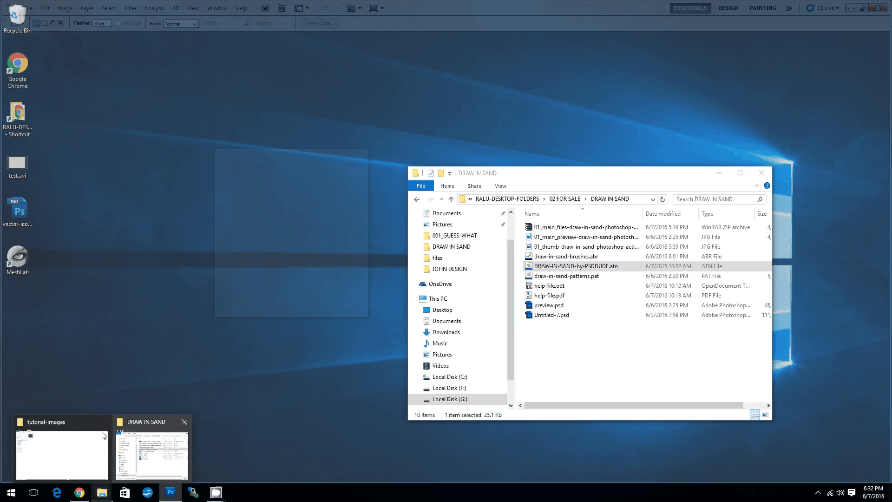
pyautogui.click(104, 435)
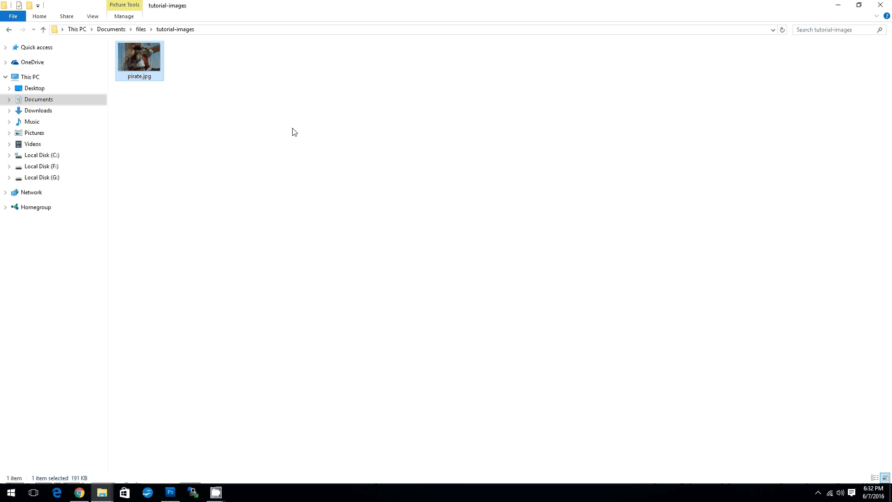
pyautogui.moveTo(155, 61); pyautogui.dragTo(380, 185)
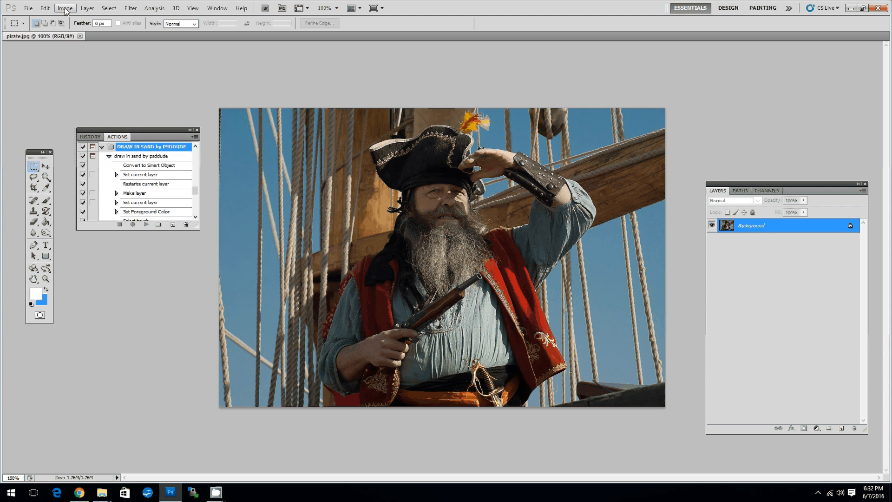
pyautogui.doubleClick(754, 225)
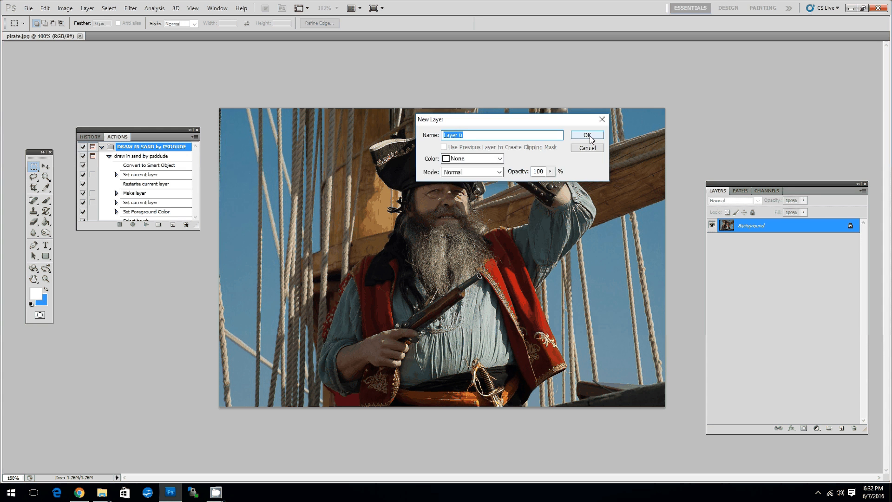
pyautogui.click(588, 135)
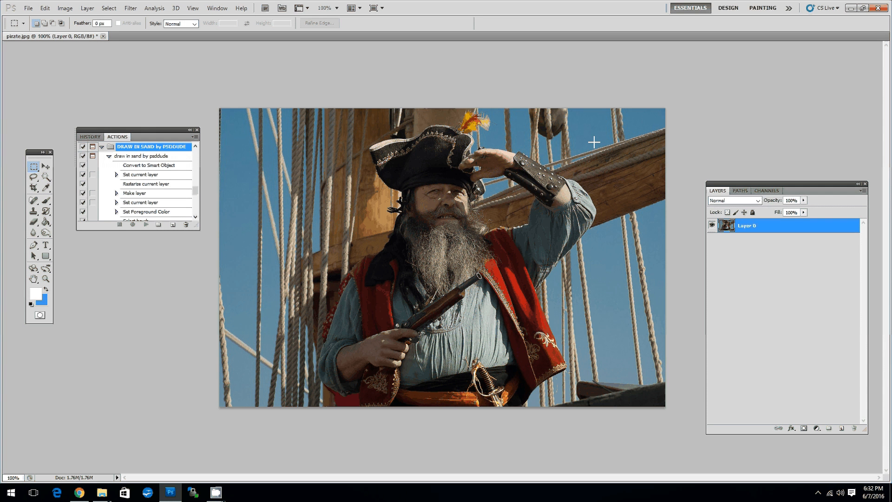
# Play the "draw in sand by psddude" action and stop it at its "Paint over" message.
pyautogui.click(134, 157)
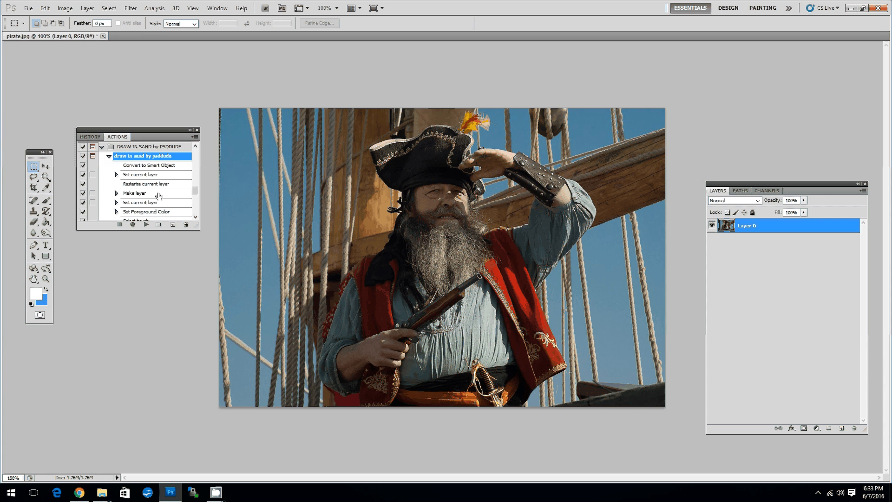
pyautogui.click(145, 225)
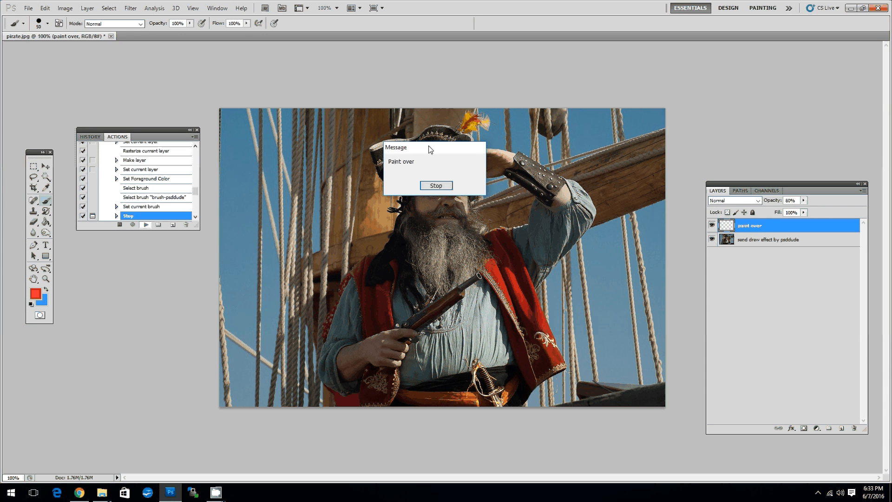
pyautogui.moveTo(430, 148); pyautogui.dragTo(281, 130)
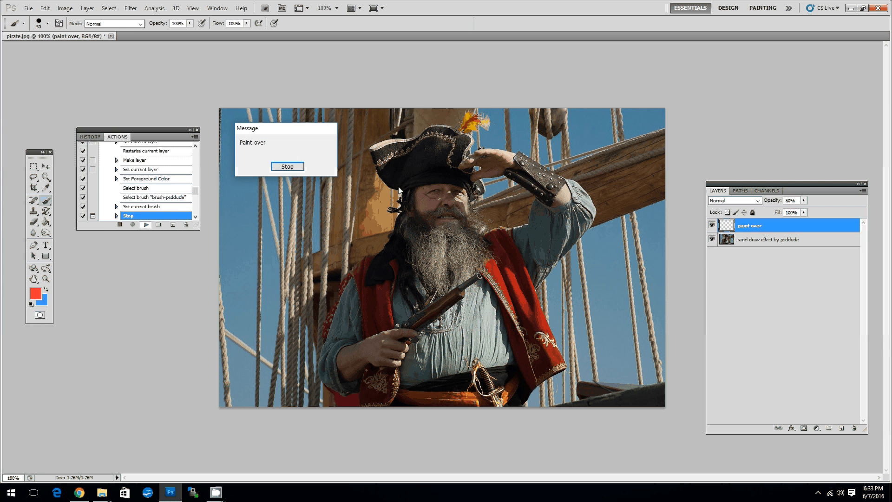
pyautogui.click(290, 169)
pyautogui.click(287, 167)
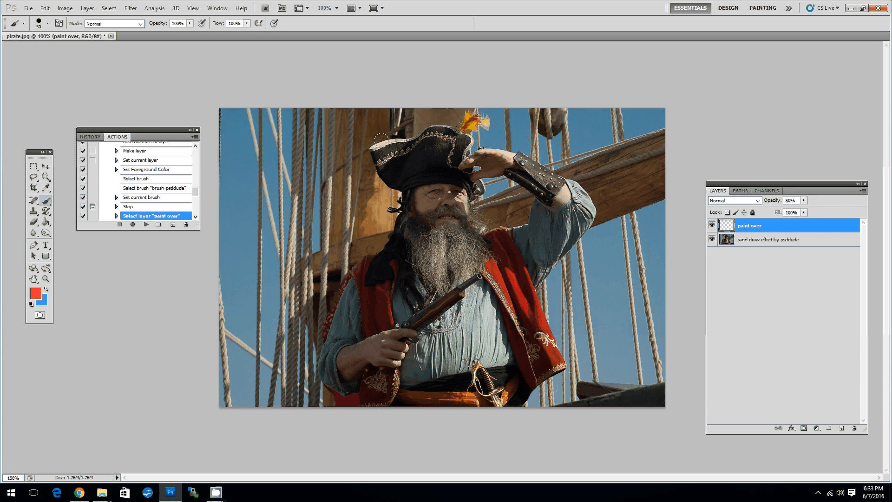
# Set the brush size to 35 px and paint a closed red outline around the pirate's hat, raised arm and body on the paint over layer.
pyautogui.click(48, 24)
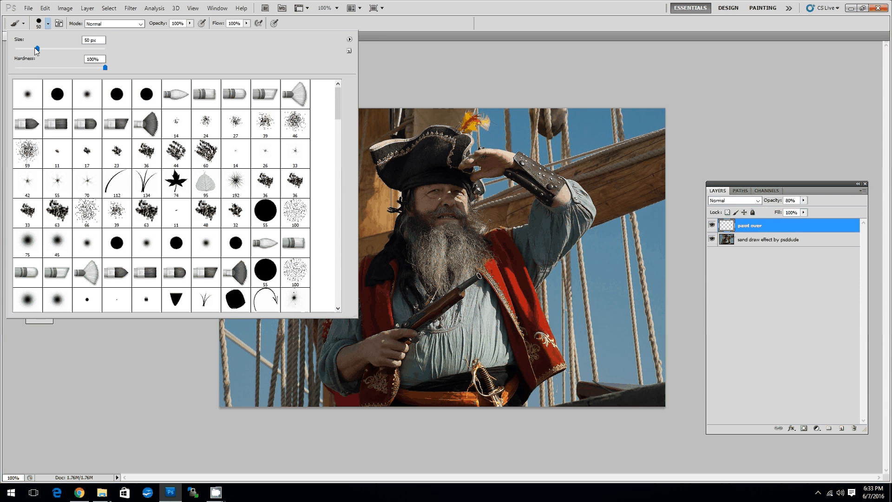
pyautogui.moveTo(35, 48); pyautogui.dragTo(33, 49)
pyautogui.moveTo(32, 48); pyautogui.dragTo(29, 49)
pyautogui.moveTo(376, 150)
pyautogui.mouseDown()
pyautogui.moveTo(437, 134)
pyautogui.moveTo(552, 182)
pyautogui.moveTo(568, 233)
pyautogui.moveTo(540, 183)
pyautogui.moveTo(503, 165)
pyautogui.mouseUp()
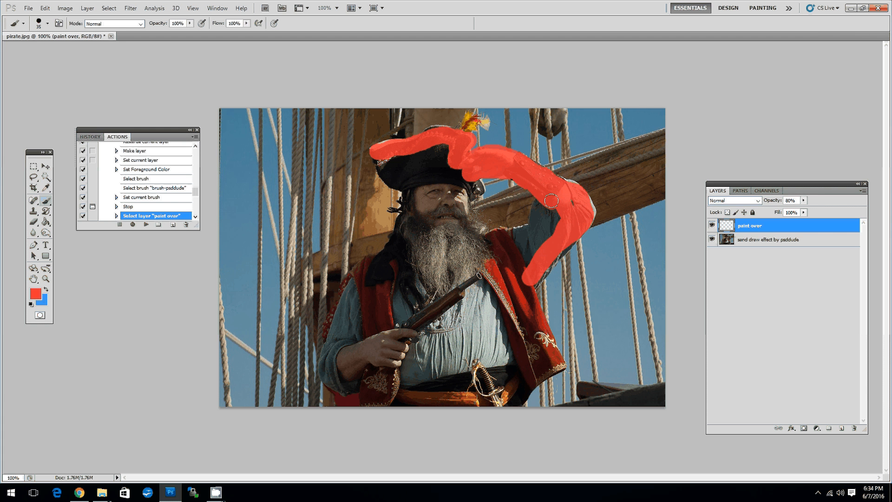
pyautogui.moveTo(551, 201)
pyautogui.mouseDown()
pyautogui.moveTo(536, 227)
pyautogui.moveTo(475, 243)
pyautogui.mouseUp()
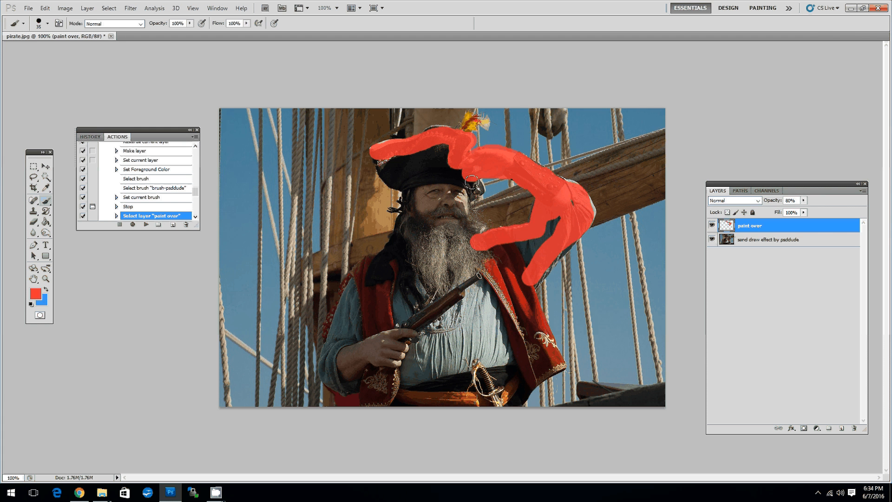
pyautogui.moveTo(471, 182)
pyautogui.mouseDown()
pyautogui.moveTo(460, 221)
pyautogui.moveTo(480, 235)
pyautogui.mouseUp()
pyautogui.moveTo(375, 147)
pyautogui.mouseDown()
pyautogui.moveTo(405, 216)
pyautogui.moveTo(340, 304)
pyautogui.moveTo(324, 344)
pyautogui.moveTo(328, 413)
pyautogui.mouseUp()
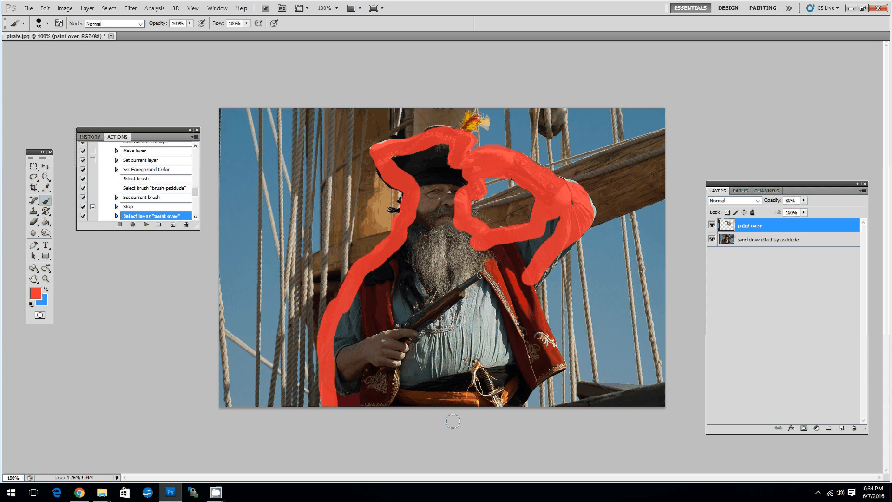
pyautogui.moveTo(518, 412)
pyautogui.mouseDown()
pyautogui.moveTo(549, 343)
pyautogui.moveTo(558, 250)
pyautogui.mouseUp()
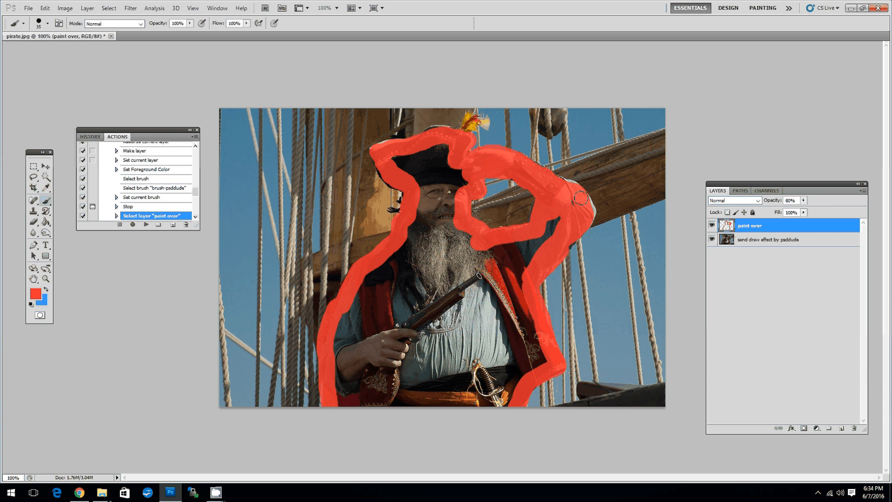
pyautogui.moveTo(581, 198)
pyautogui.mouseDown()
pyautogui.moveTo(584, 208)
pyautogui.moveTo(566, 196)
pyautogui.mouseUp()
# Fill the inside of the pirate outline with the red foreground colour using the Paint Bucket, and switch back to the Brush tool.
pyautogui.click(46, 223)
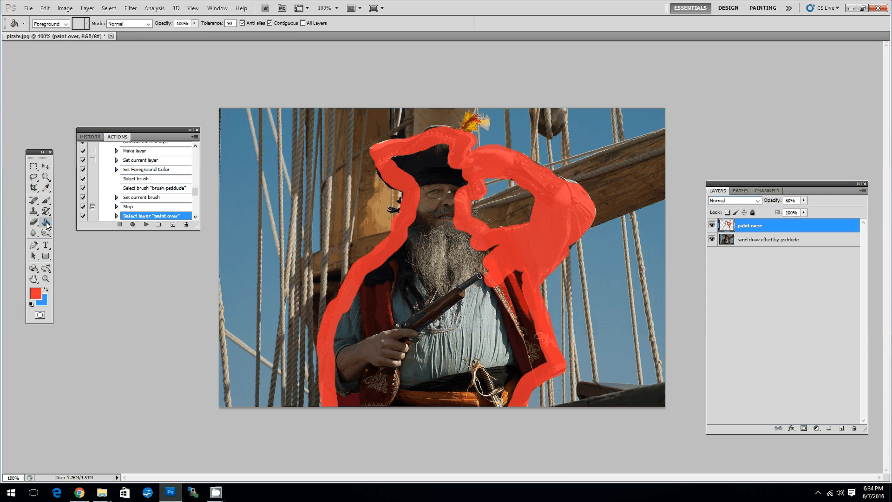
pyautogui.click(428, 226)
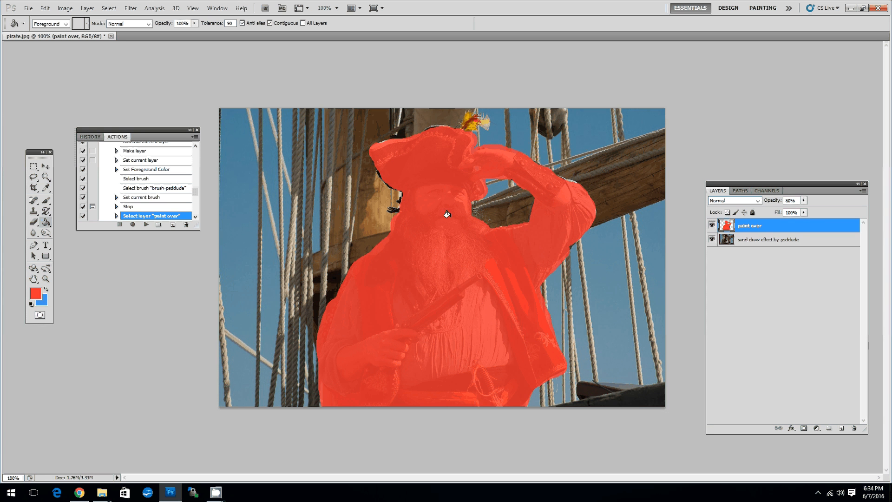
pyautogui.click(46, 200)
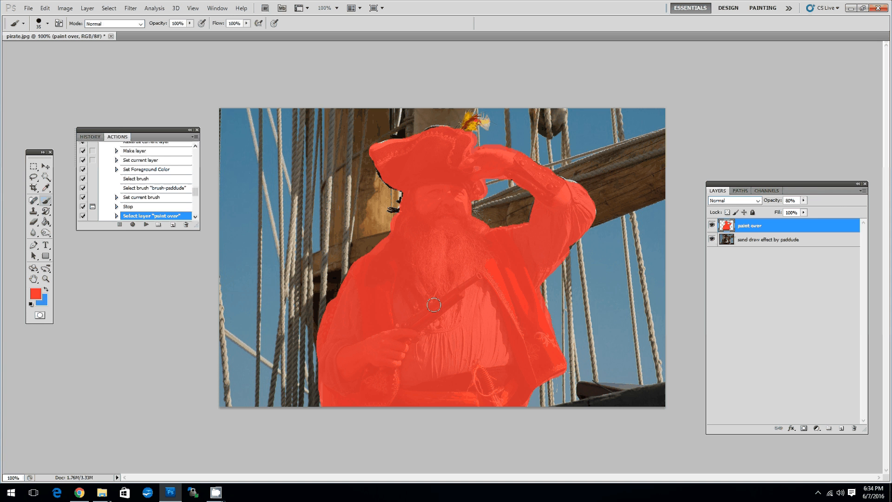
# Continue playing the action with a Threshold level of 52, and accept the preset Layer Style settings of the sand effect layer.
pyautogui.click(147, 225)
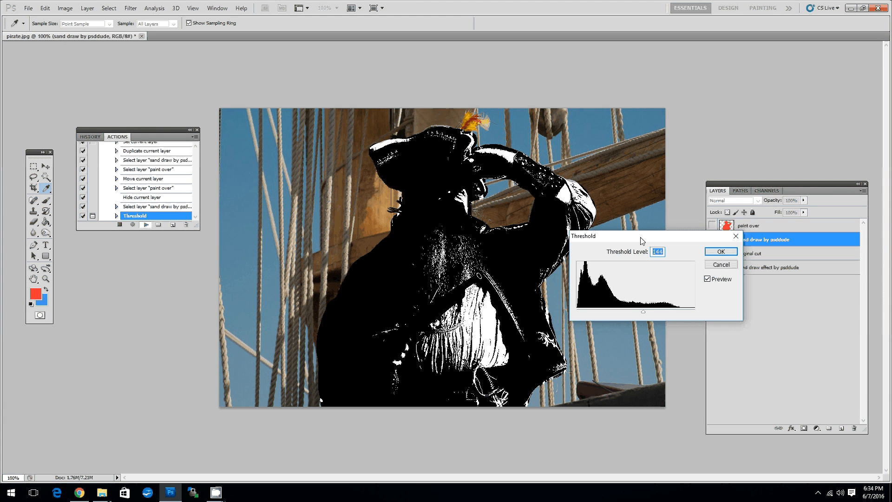
pyautogui.moveTo(641, 241); pyautogui.dragTo(296, 128)
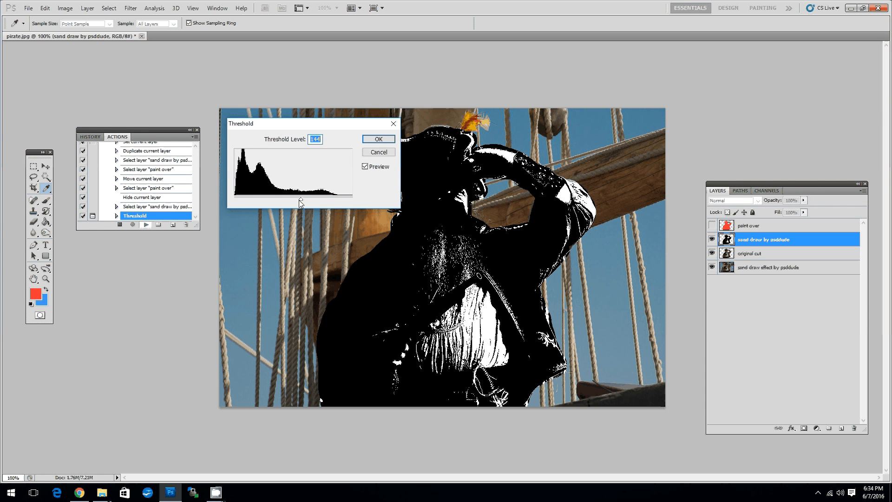
pyautogui.moveTo(301, 201); pyautogui.dragTo(258, 201)
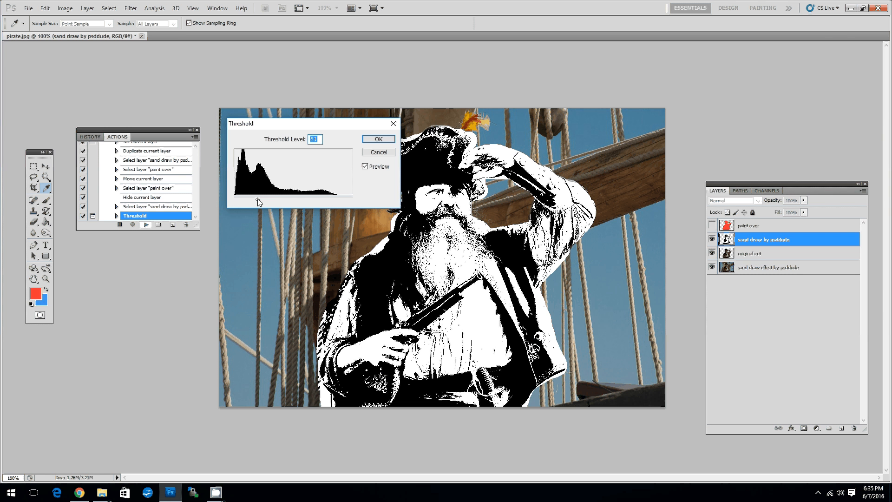
pyautogui.moveTo(258, 199)
pyautogui.mouseDown()
pyautogui.moveTo(274, 201)
pyautogui.moveTo(258, 199)
pyautogui.mouseUp()
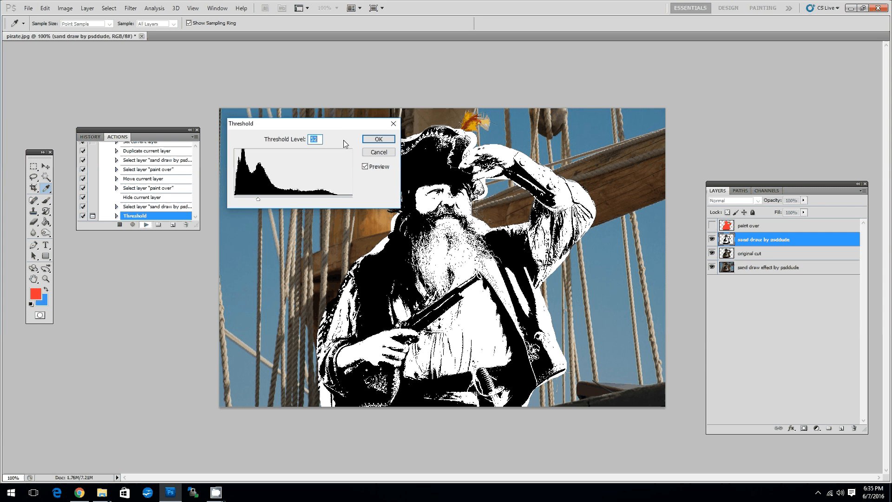
pyautogui.click(379, 139)
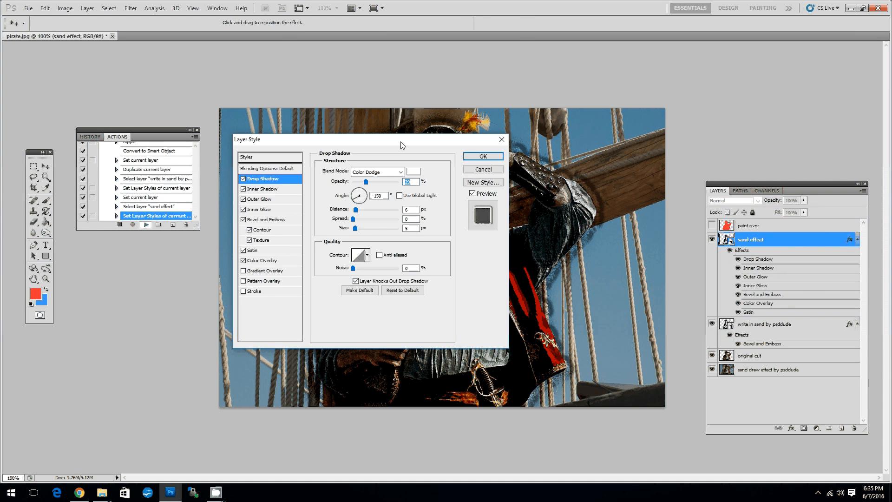
pyautogui.moveTo(401, 142); pyautogui.dragTo(416, 164)
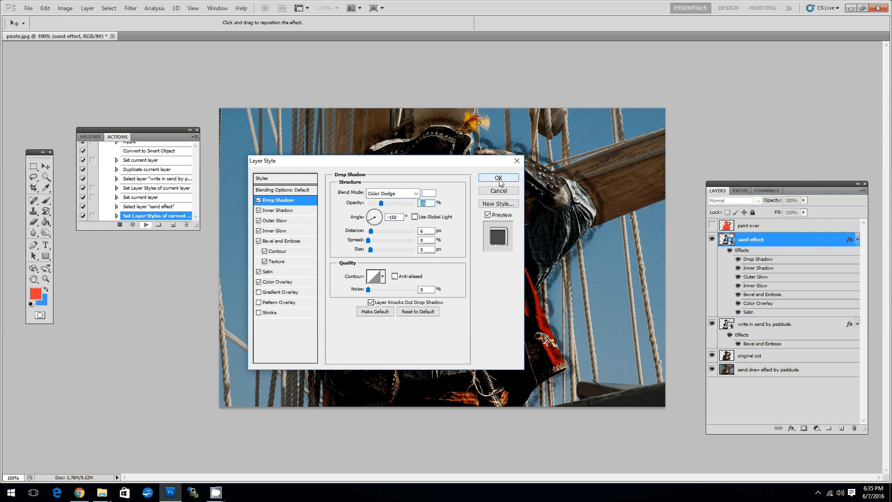
pyautogui.click(498, 179)
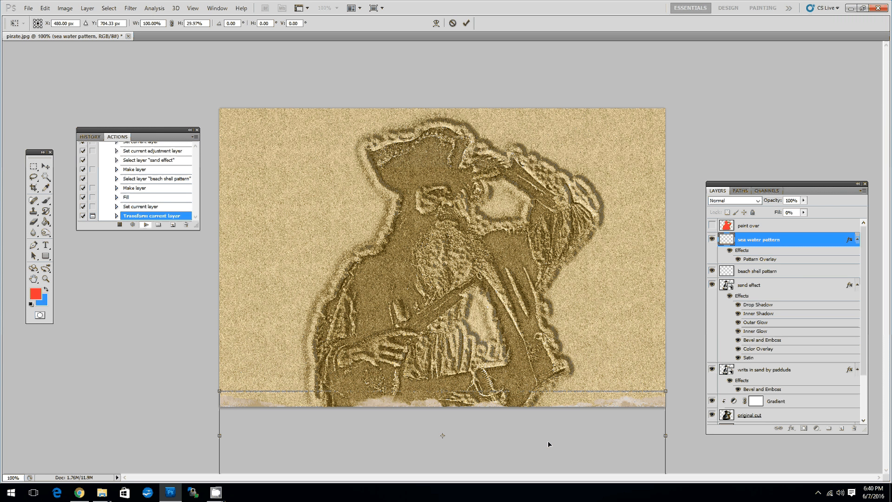
# Move the sea water pattern up over the image's lower edge, stretch it to about 121% width and 36% height, and apply the transform.
pyautogui.hotkey('ctrl', '-')
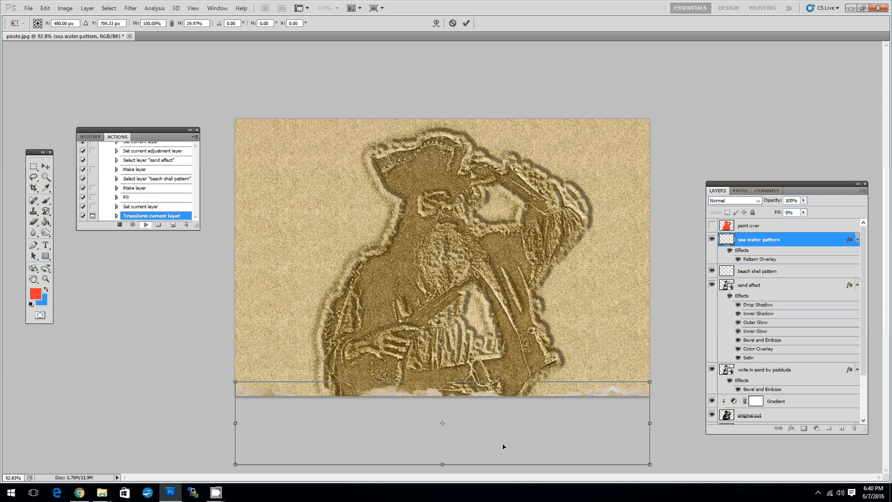
pyautogui.moveTo(503, 445); pyautogui.dragTo(503, 381)
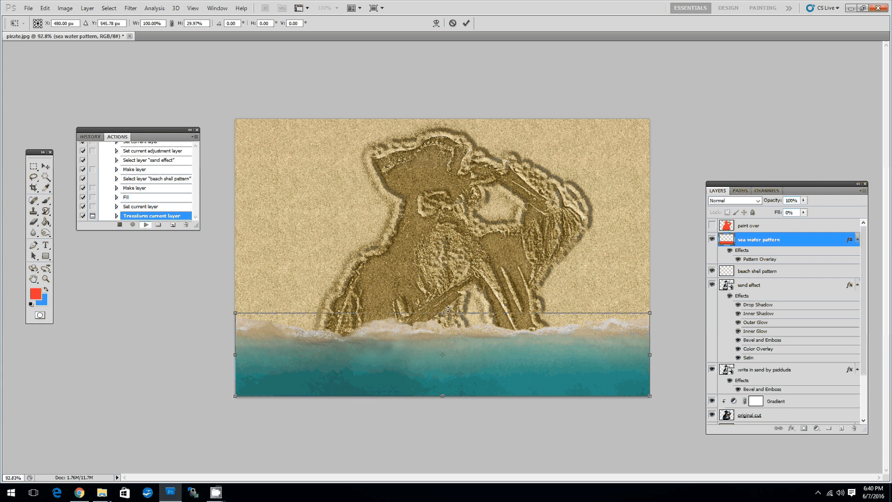
pyautogui.moveTo(443, 312); pyautogui.dragTo(445, 295)
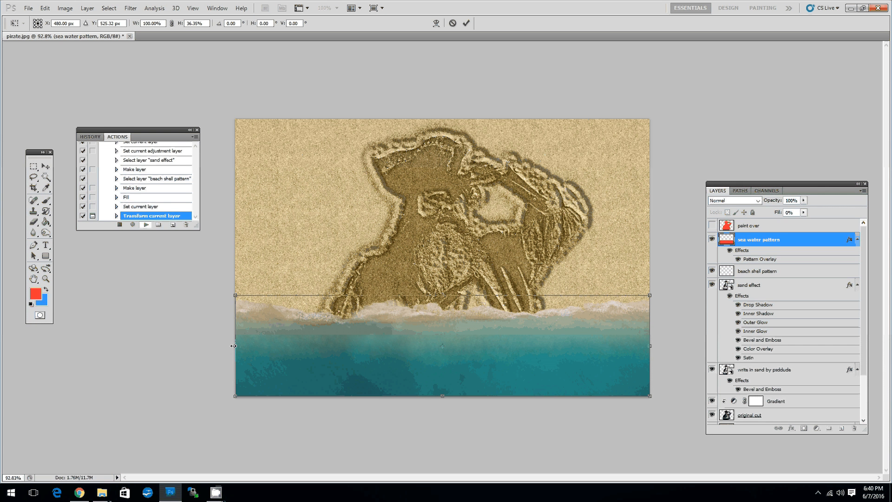
pyautogui.moveTo(234, 346); pyautogui.dragTo(203, 345)
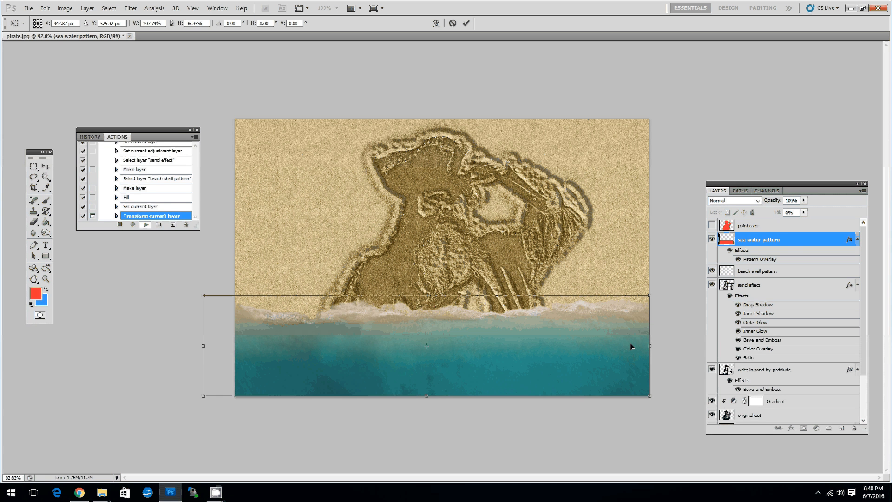
pyautogui.moveTo(650, 345); pyautogui.dragTo(696, 349)
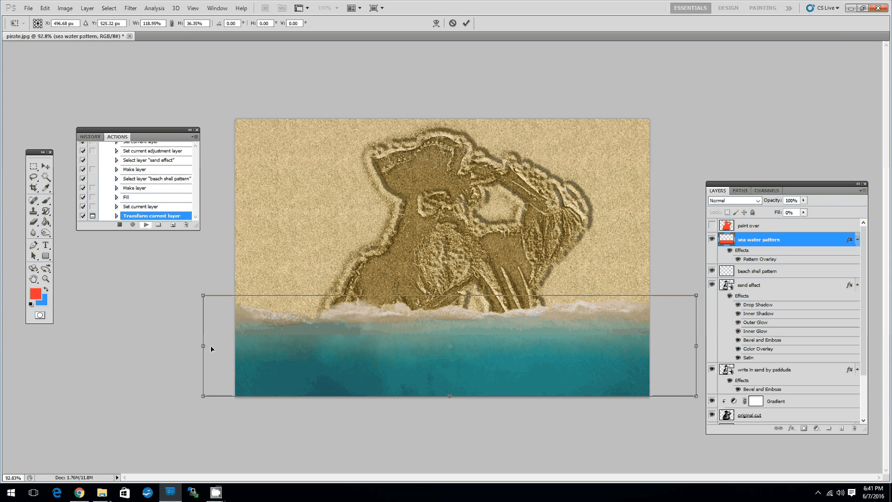
pyautogui.moveTo(203, 346); pyautogui.dragTo(195, 345)
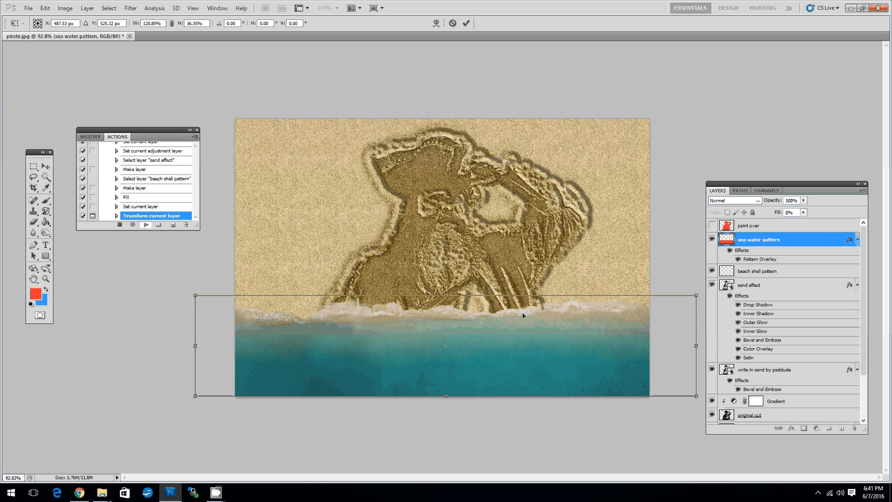
pyautogui.press('Return')
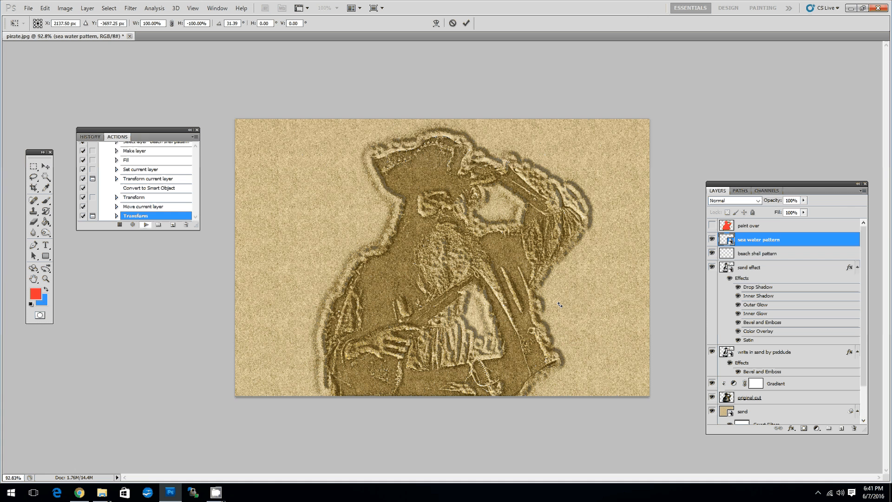
# Bring the off-canvas sea water pattern over the image's upper-right corner and stretch its height to about 122.6%.
pyautogui.hotkey('ctrl', '0')
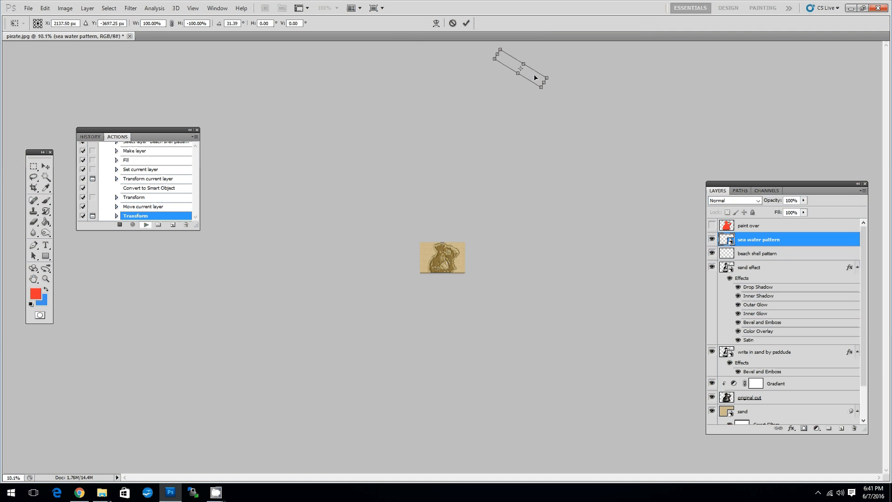
pyautogui.moveTo(535, 78); pyautogui.dragTo(470, 254)
pyautogui.hotkey('ctrl', '0')
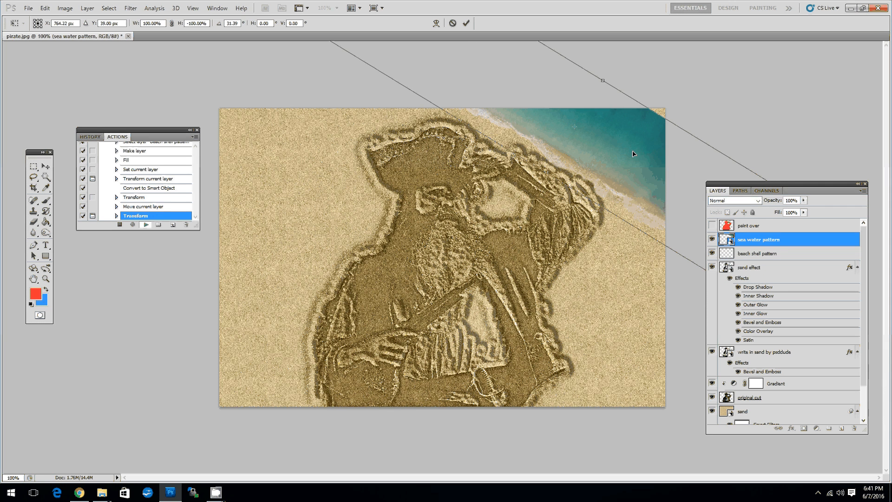
pyautogui.moveTo(633, 154)
pyautogui.mouseDown()
pyautogui.moveTo(664, 162)
pyautogui.moveTo(631, 167)
pyautogui.moveTo(664, 152)
pyautogui.moveTo(644, 158)
pyautogui.mouseUp()
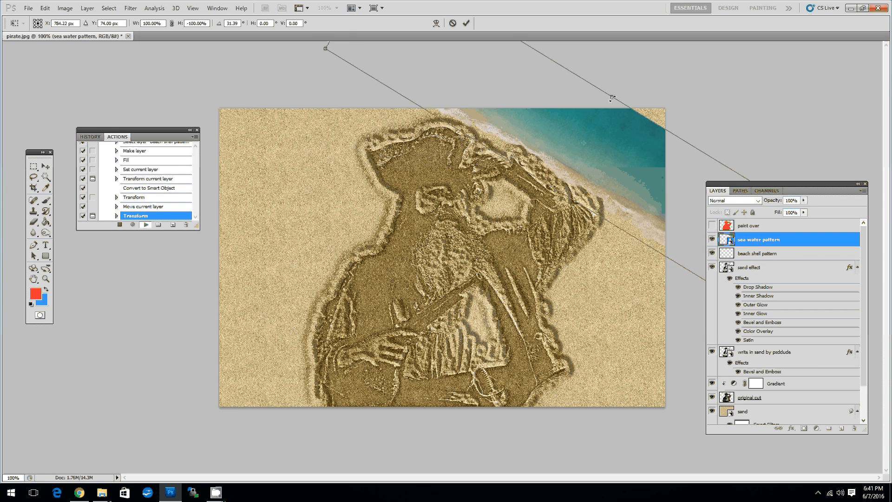
pyautogui.moveTo(612, 98); pyautogui.dragTo(640, 87)
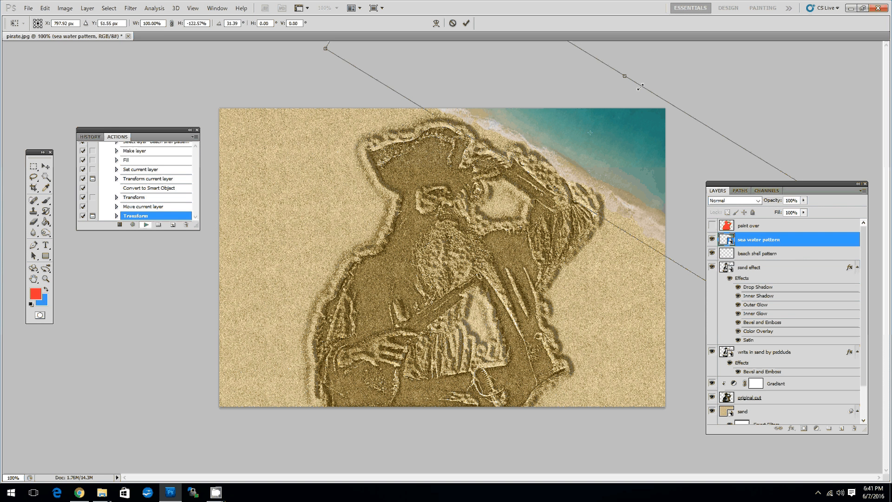
pyautogui.moveTo(647, 149); pyautogui.dragTo(652, 156)
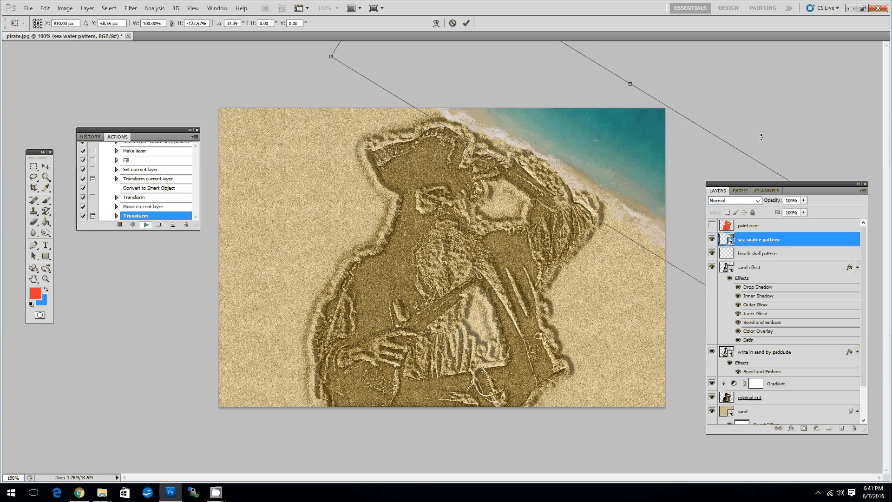
# Rotate the sea water pattern to about -85.5°, place it along the image's left edge, and apply the transform.
pyautogui.moveTo(760, 137); pyautogui.dragTo(622, 363)
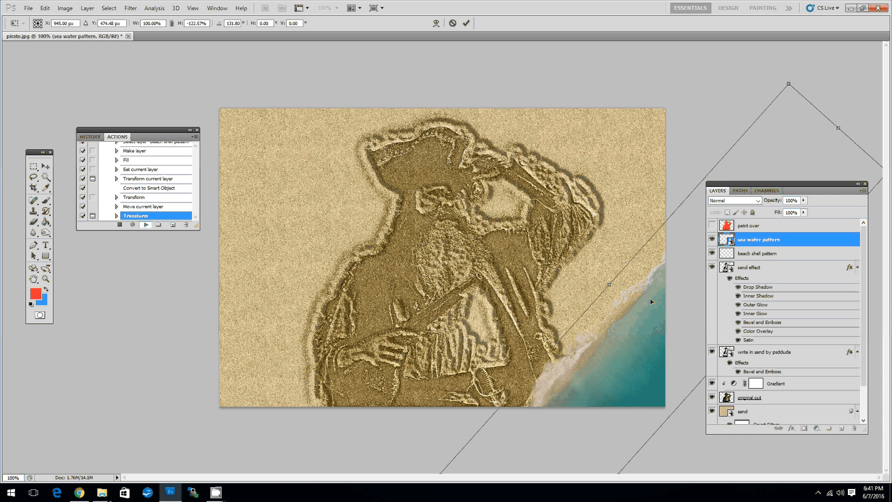
pyautogui.moveTo(789, 64); pyautogui.dragTo(593, 301)
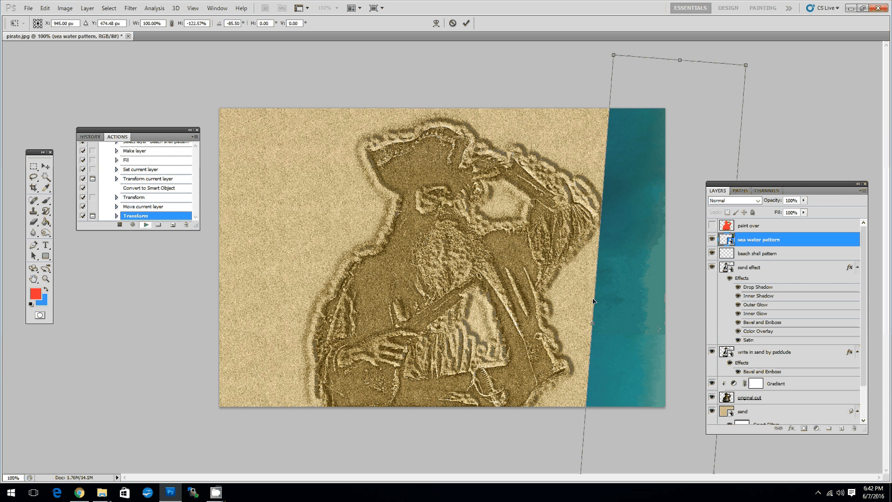
pyautogui.moveTo(593, 301); pyautogui.dragTo(219, 209)
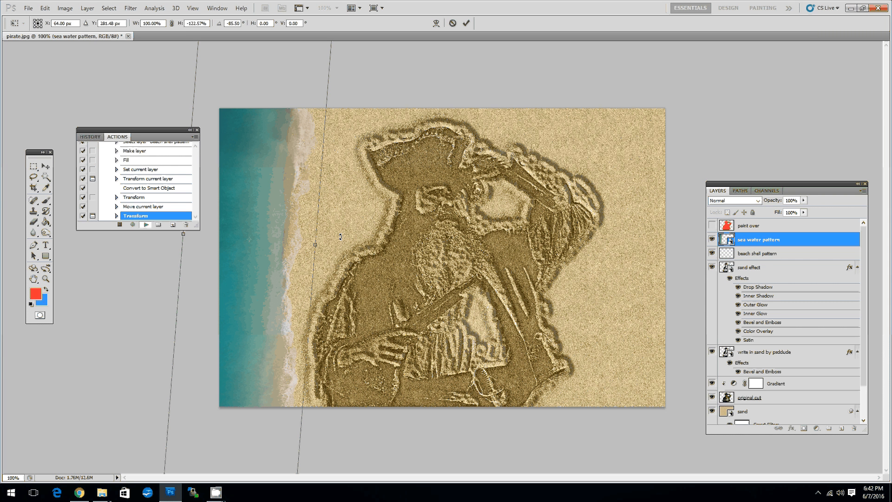
pyautogui.press('Return')
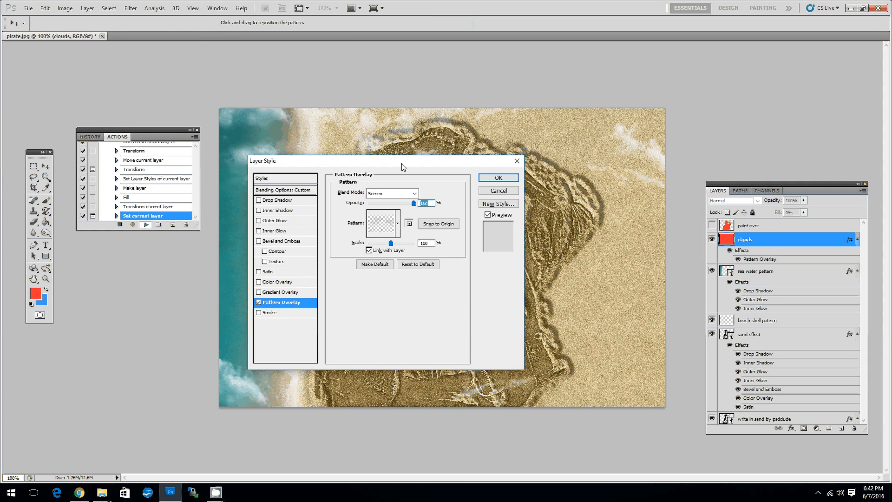
# Reposition the clouds layer's Pattern Overlay over the image and accept its Layer Style settings.
pyautogui.moveTo(402, 164); pyautogui.dragTo(622, 51)
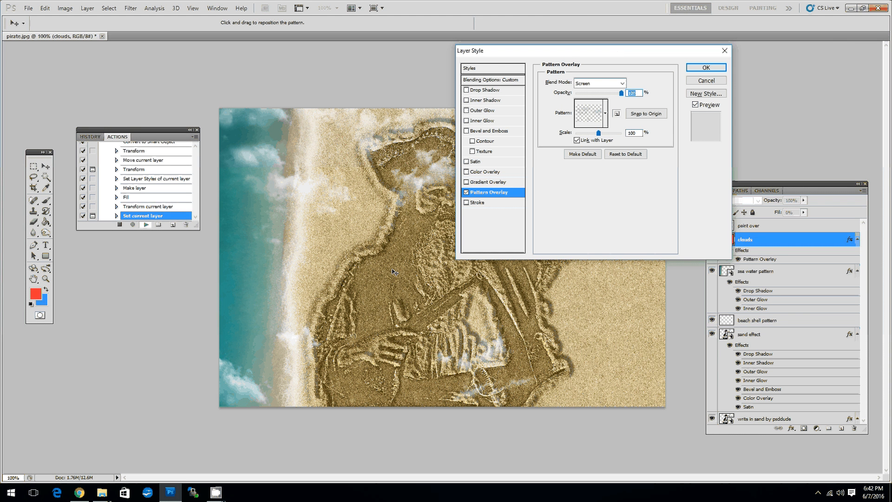
pyautogui.moveTo(569, 56); pyautogui.dragTo(716, 84)
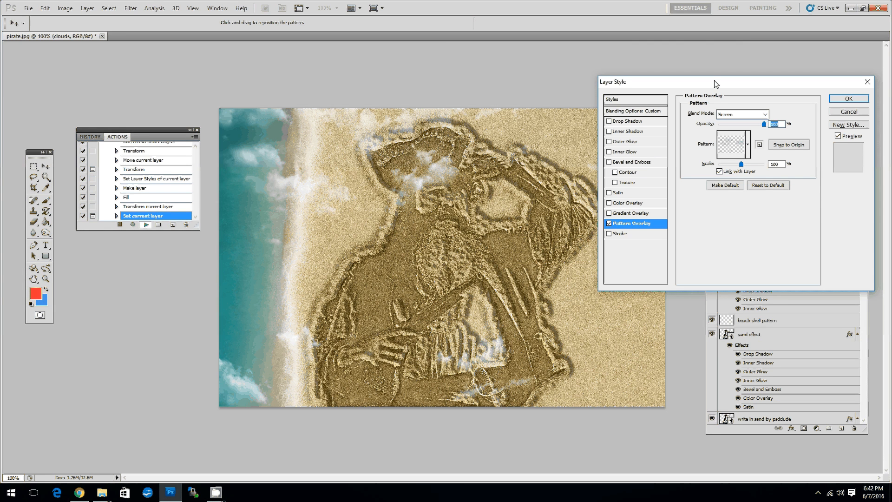
pyautogui.moveTo(440, 262); pyautogui.dragTo(348, 255)
pyautogui.moveTo(779, 85); pyautogui.dragTo(738, 80)
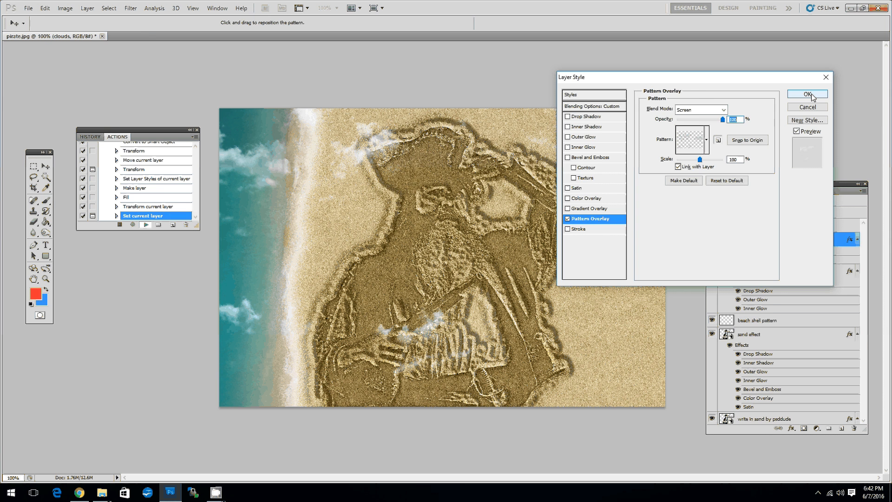
pyautogui.click(811, 95)
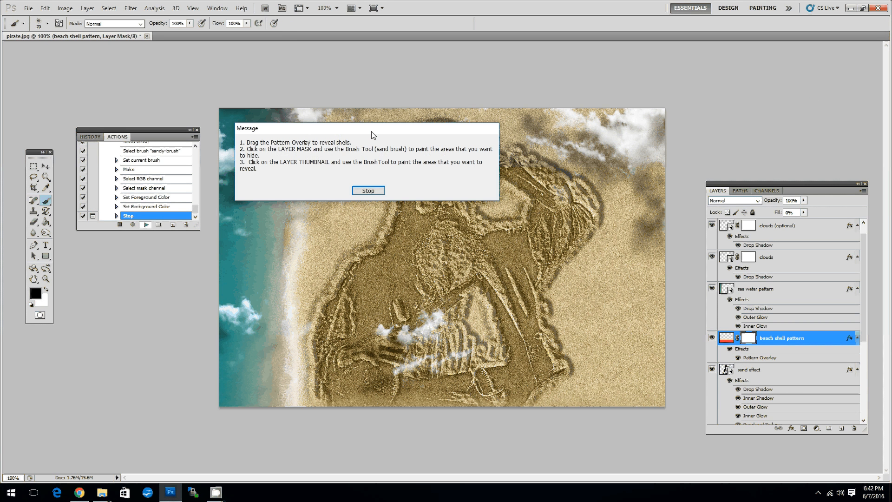
# Read the instructions for the beach shell pattern and stop the action at its message.
pyautogui.moveTo(371, 134); pyautogui.dragTo(395, 226)
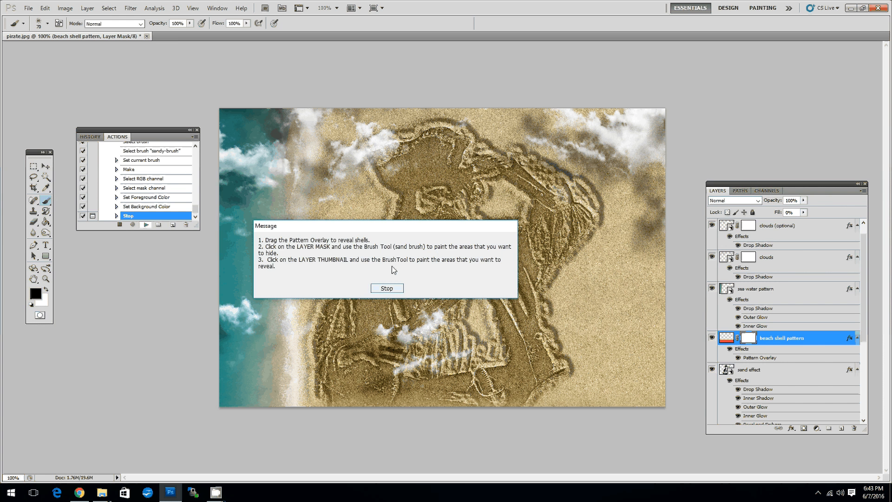
pyautogui.moveTo(390, 226); pyautogui.dragTo(450, 237)
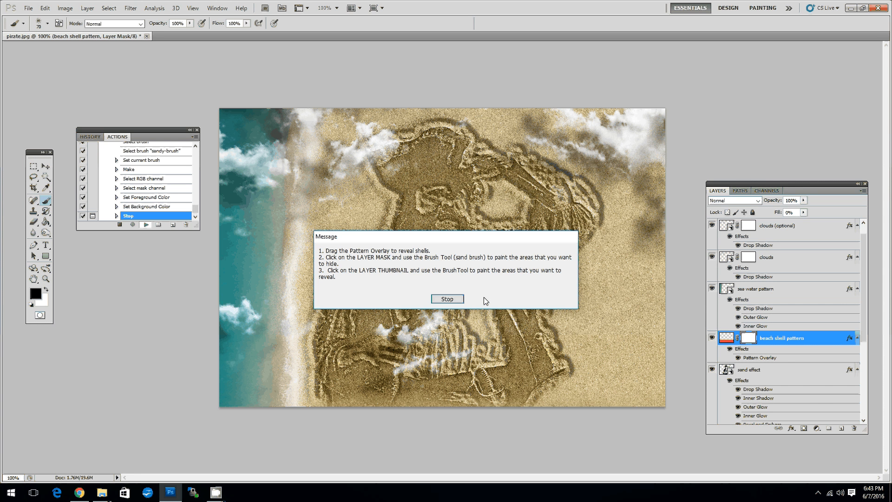
pyautogui.click(446, 299)
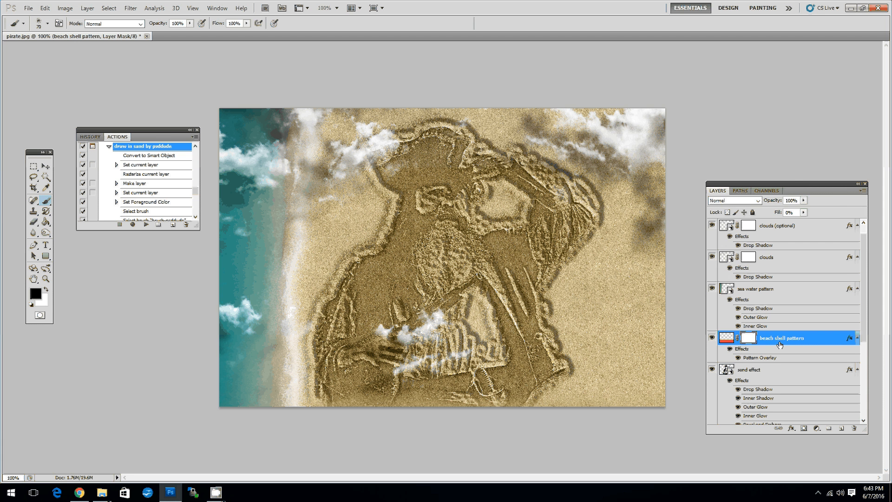
# Open the beach shell pattern layer's Pattern Overlay settings and reposition the pattern to reveal shells along the image's lower edge.
pyautogui.doubleClick(817, 341)
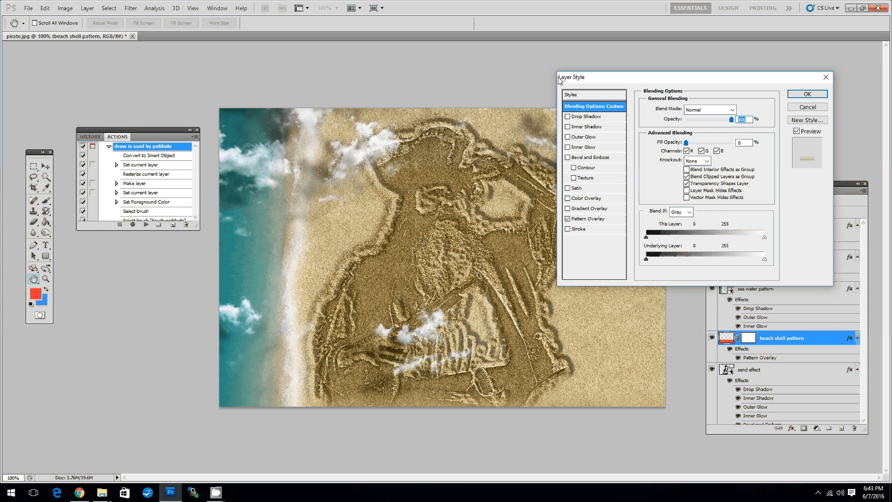
pyautogui.moveTo(560, 81); pyautogui.dragTo(551, 107)
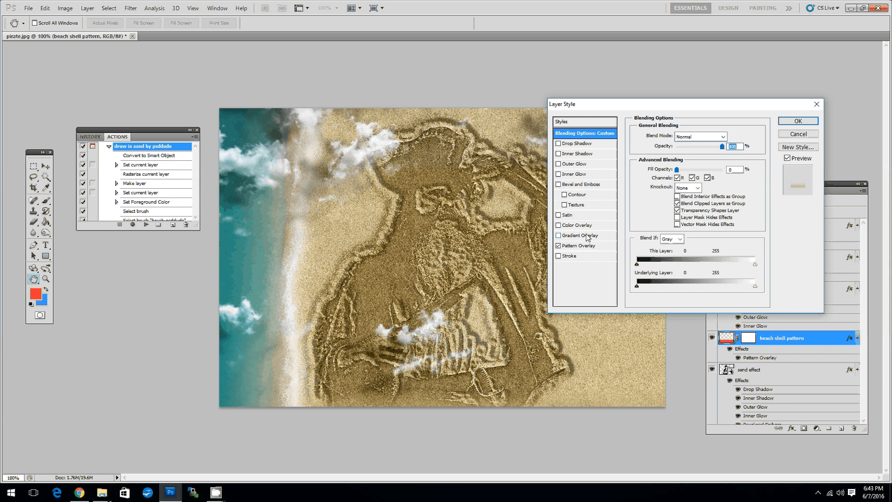
pyautogui.click(586, 245)
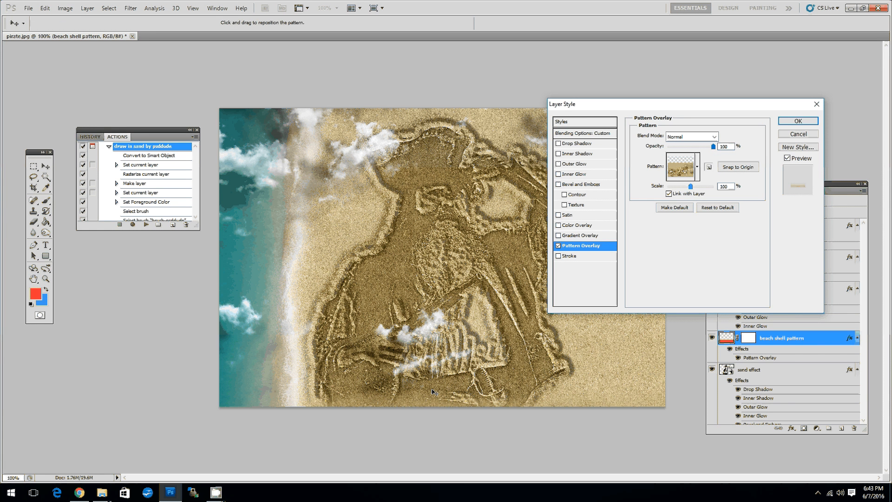
pyautogui.moveTo(432, 391); pyautogui.dragTo(459, 360)
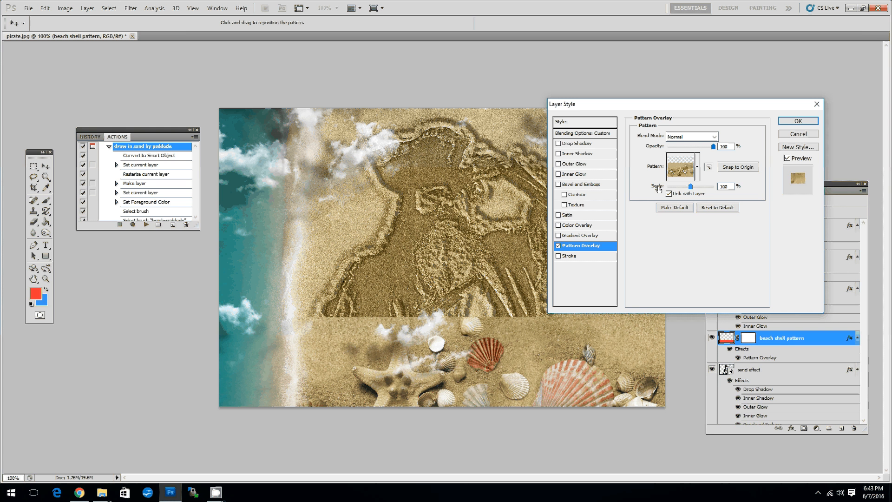
# Try a 50% scale for the beach shell Pattern Overlay and reposition the smaller shells along the image's lower edge.
pyautogui.doubleClick(733, 186)
pyautogui.write('50')
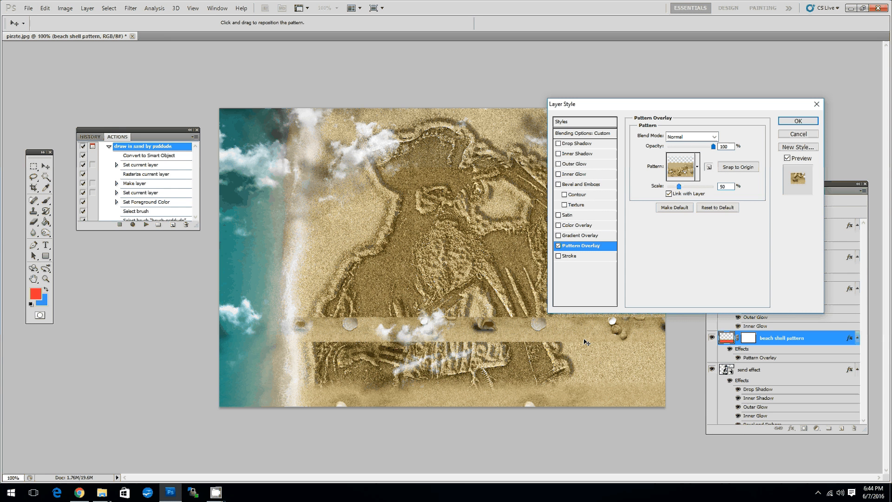
pyautogui.moveTo(587, 343); pyautogui.dragTo(649, 410)
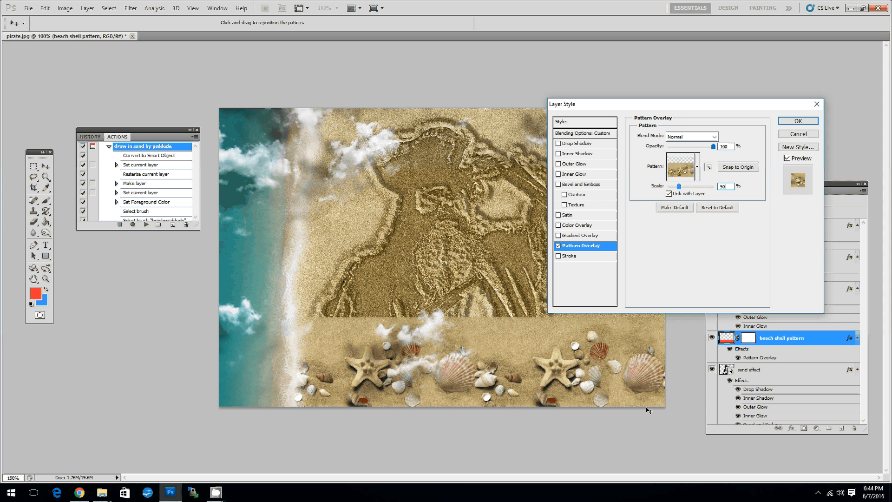
# Set the beach shell pattern's scale to 100%, reposition the shells along the lower edge, and accept the Layer Style settings.
pyautogui.doubleClick(730, 186)
pyautogui.write('1')
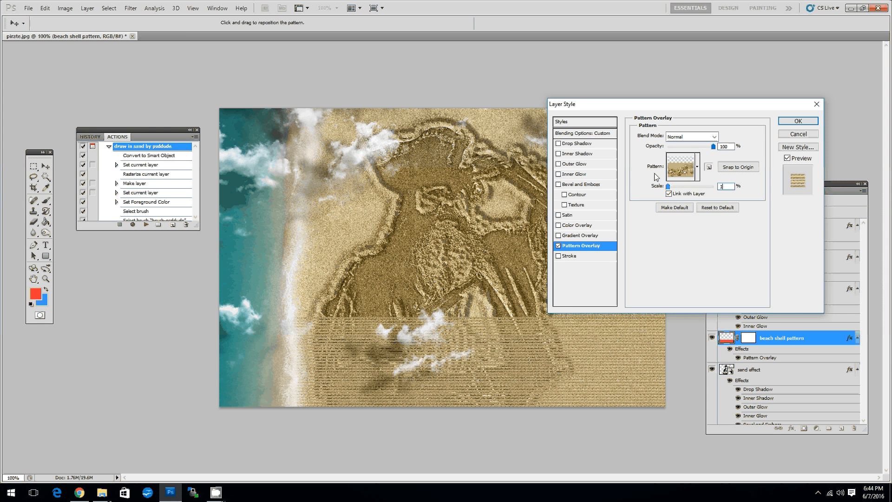
pyautogui.write('00')
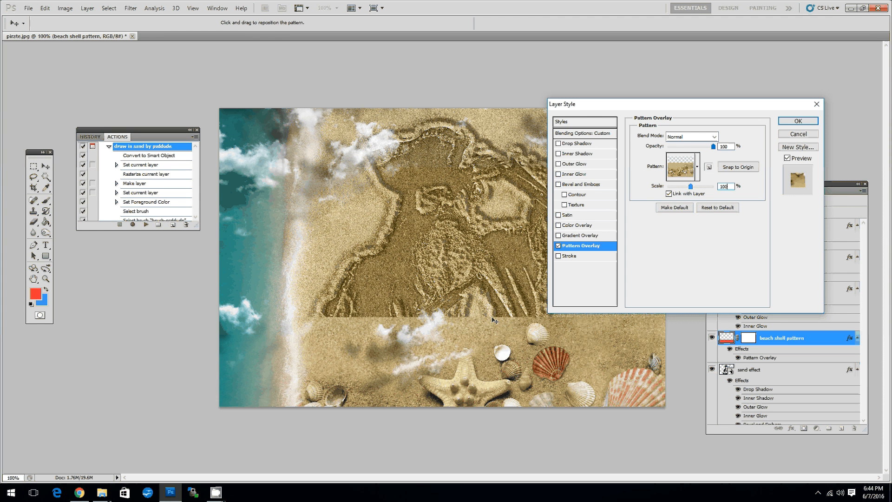
pyautogui.moveTo(493, 318); pyautogui.dragTo(820, 223)
pyautogui.press('Return')
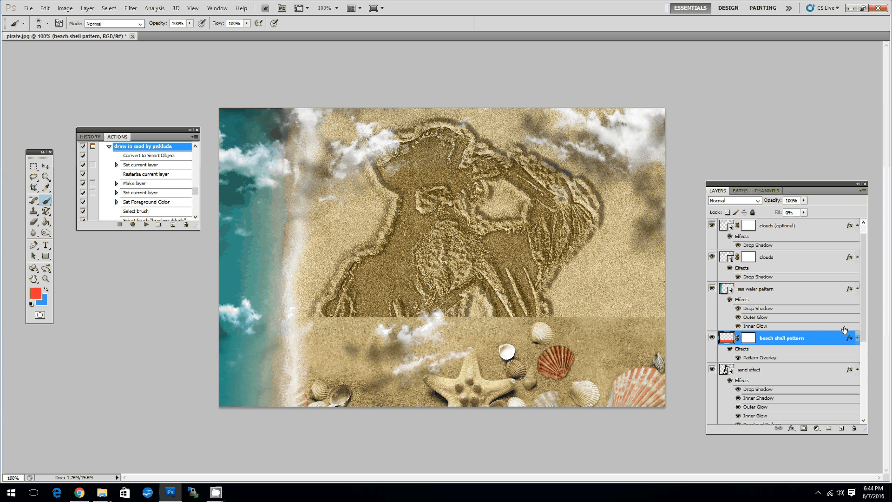
# Paint black on the beach shell pattern's layer mask to hide its hard upper edge, and check the result by toggling the sand effect layer.
pyautogui.click(749, 340)
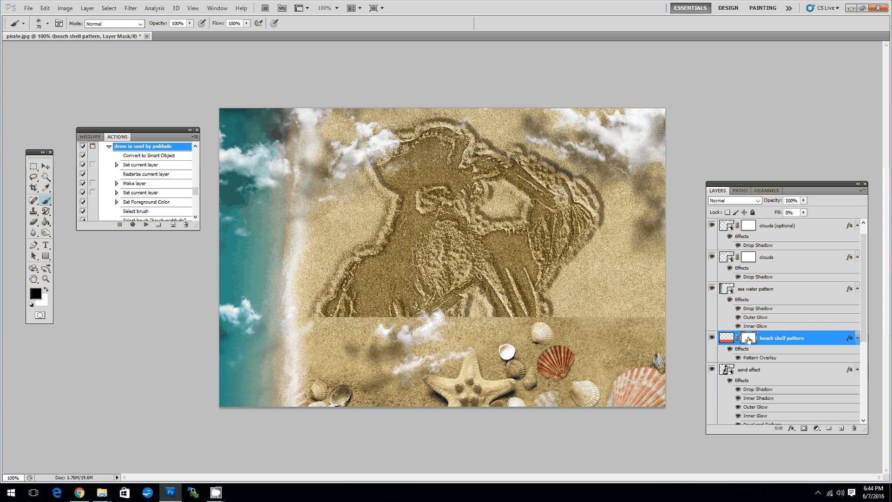
pyautogui.moveTo(754, 184); pyautogui.dragTo(723, 145)
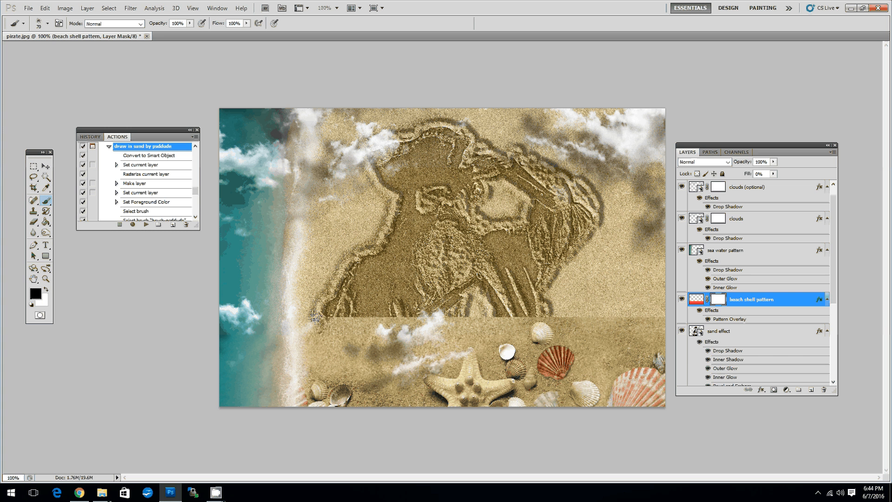
pyautogui.moveTo(316, 318)
pyautogui.mouseDown()
pyautogui.moveTo(373, 332)
pyautogui.moveTo(481, 315)
pyautogui.moveTo(373, 361)
pyautogui.mouseUp()
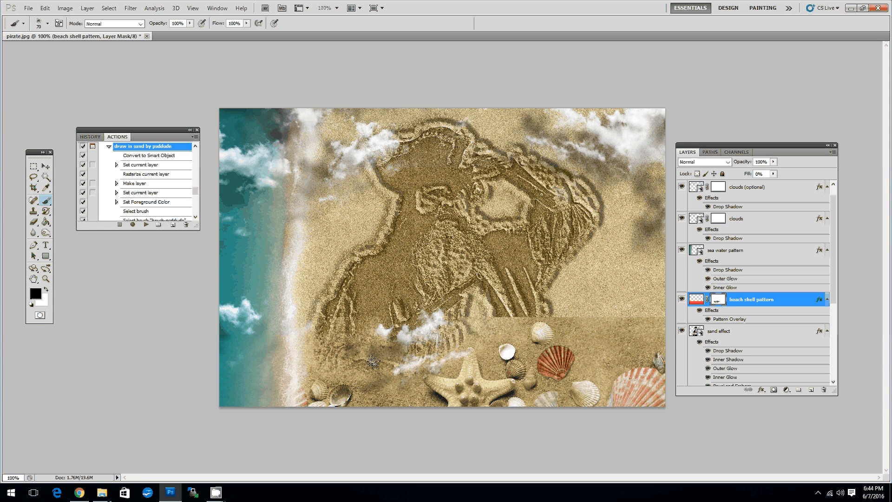
pyautogui.moveTo(518, 325)
pyautogui.mouseDown()
pyautogui.moveTo(498, 319)
pyautogui.moveTo(531, 307)
pyautogui.moveTo(582, 328)
pyautogui.mouseUp()
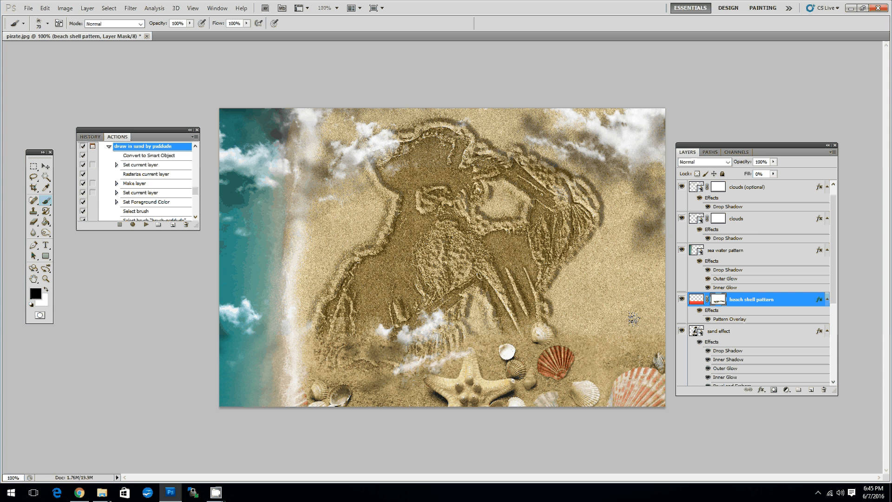
pyautogui.click(682, 331)
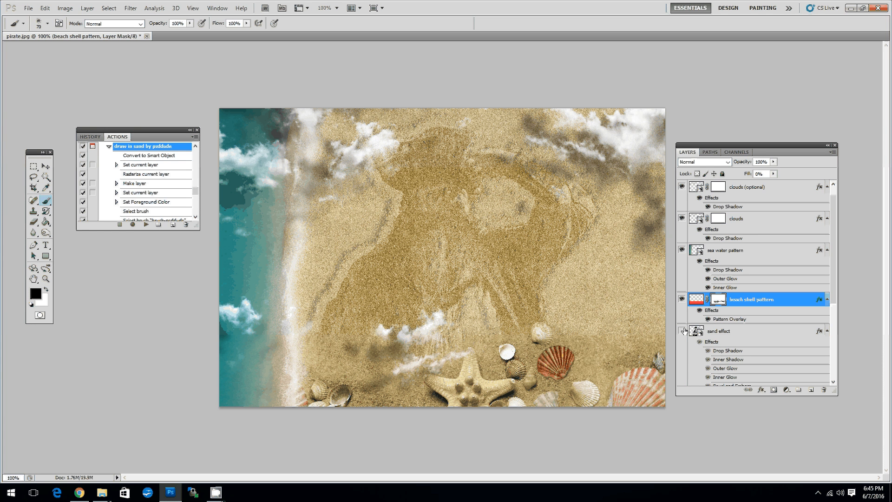
pyautogui.click(682, 331)
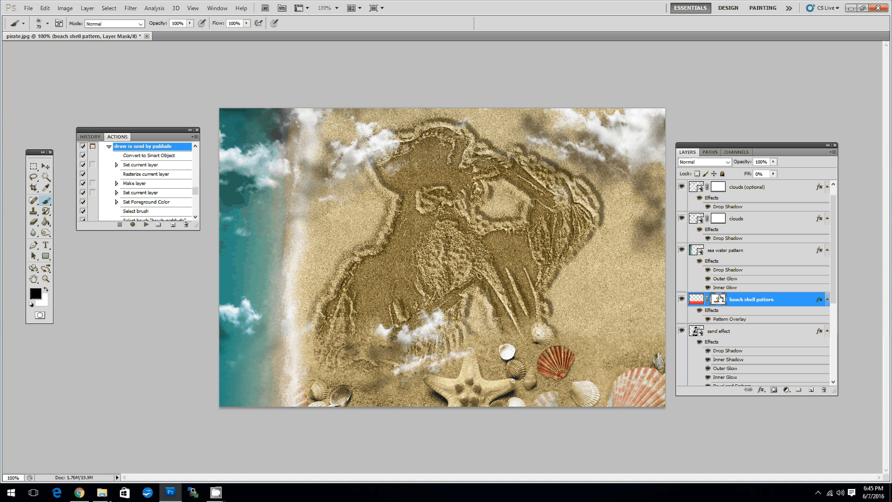
# Paint on the beach shell pattern layer itself to reveal more shells along the image's upper edge and over the pirate's raised arm.
pyautogui.click(696, 300)
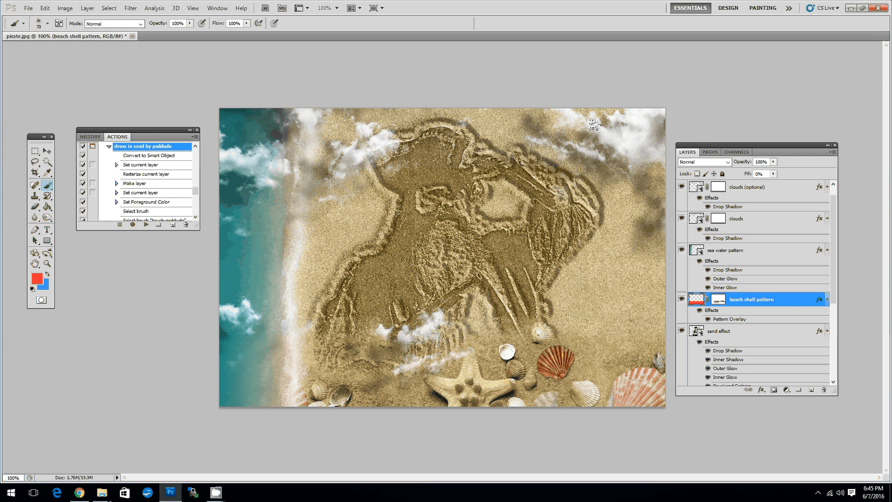
pyautogui.moveTo(598, 215)
pyautogui.mouseDown()
pyautogui.moveTo(563, 143)
pyautogui.moveTo(482, 101)
pyautogui.moveTo(385, 111)
pyautogui.mouseUp()
pyautogui.moveTo(506, 111)
pyautogui.mouseDown()
pyautogui.moveTo(405, 102)
pyautogui.moveTo(349, 116)
pyautogui.moveTo(351, 130)
pyautogui.mouseUp()
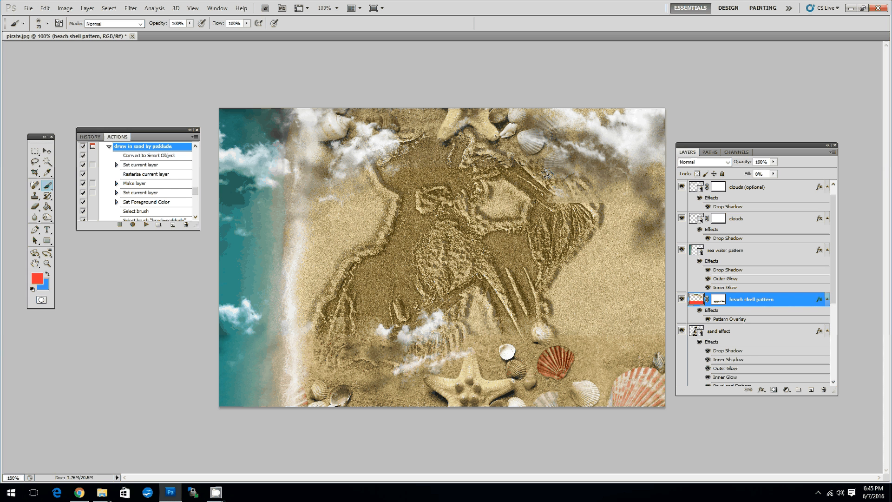
pyautogui.moveTo(547, 174); pyautogui.dragTo(514, 199)
# Paint black on the beach shell pattern's layer mask to hide the starfish and shells covering the pirate's hat and arm.
pyautogui.click(719, 299)
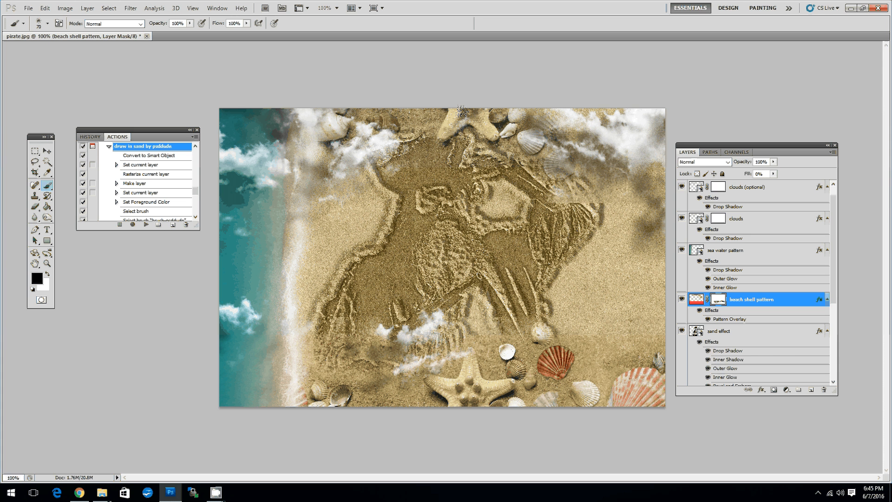
pyautogui.moveTo(349, 132)
pyautogui.mouseDown()
pyautogui.moveTo(321, 114)
pyautogui.moveTo(342, 153)
pyautogui.mouseUp()
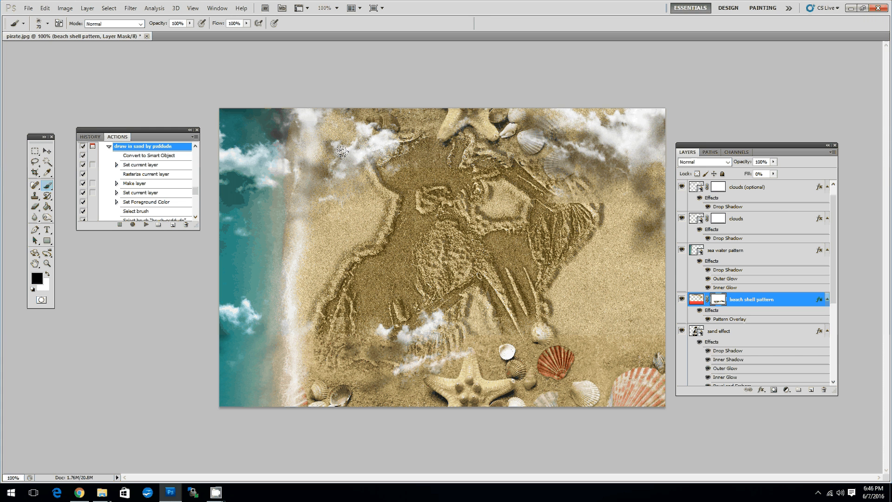
pyautogui.moveTo(599, 197); pyautogui.dragTo(563, 174)
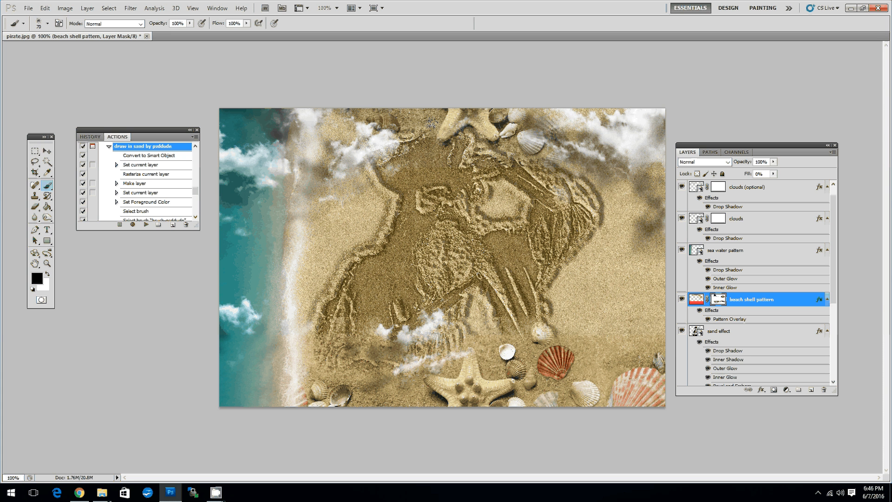
pyautogui.moveTo(430, 123)
pyautogui.mouseDown()
pyautogui.moveTo(432, 106)
pyautogui.moveTo(373, 113)
pyautogui.moveTo(405, 107)
pyautogui.moveTo(397, 113)
pyautogui.mouseUp()
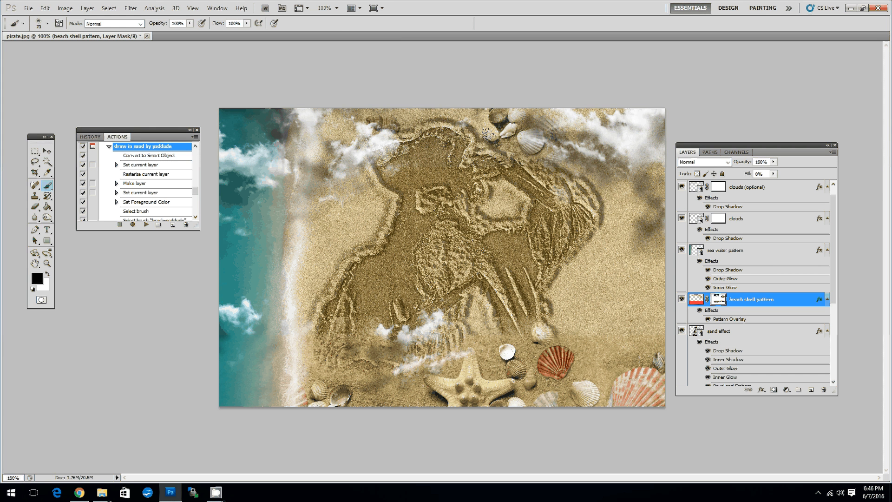
pyautogui.moveTo(487, 134)
pyautogui.mouseDown()
pyautogui.moveTo(536, 108)
pyautogui.moveTo(562, 151)
pyautogui.mouseUp()
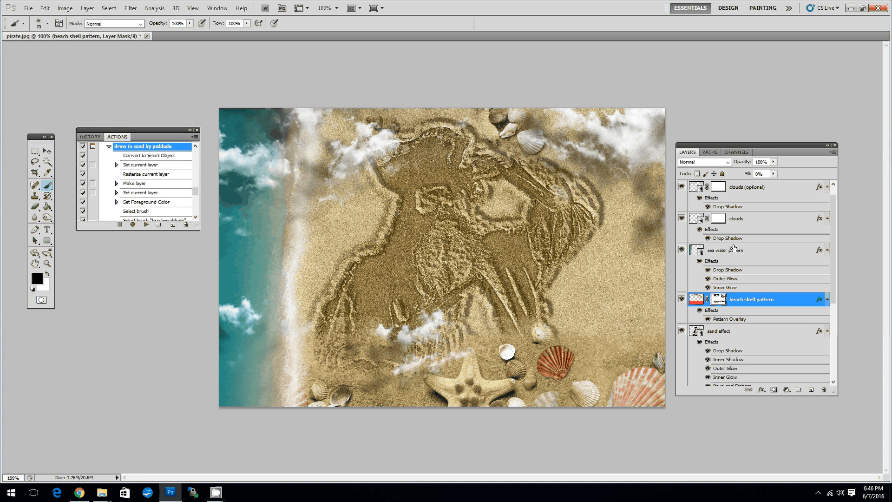
pyautogui.moveTo(498, 115); pyautogui.dragTo(467, 125)
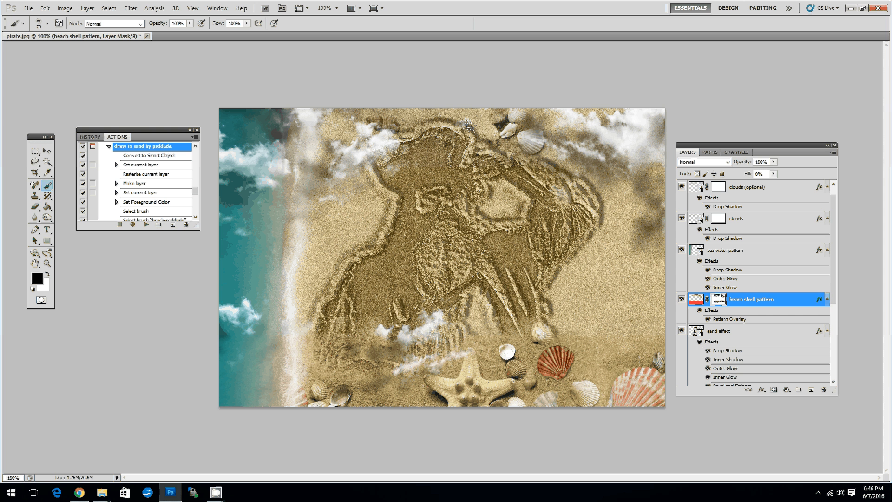
# Duplicate the beach shell pattern layer under the name "beach shell pattern 1".
pyautogui.rightClick(780, 302)
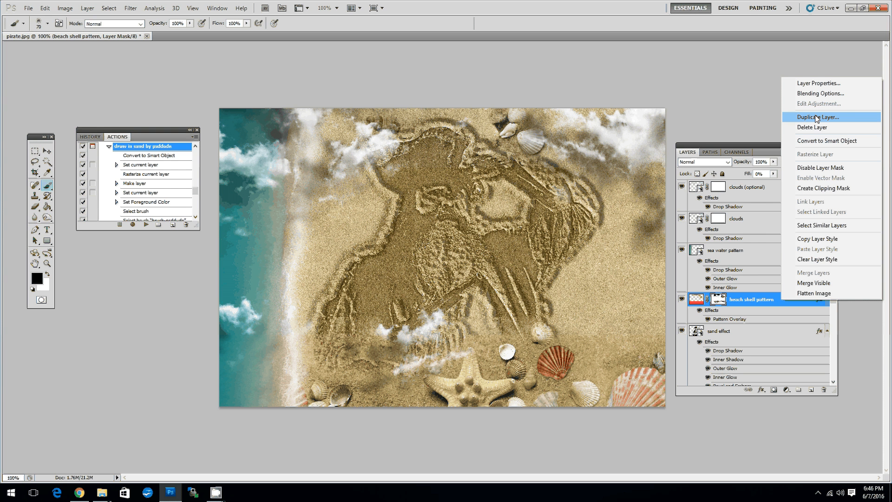
pyautogui.click(817, 118)
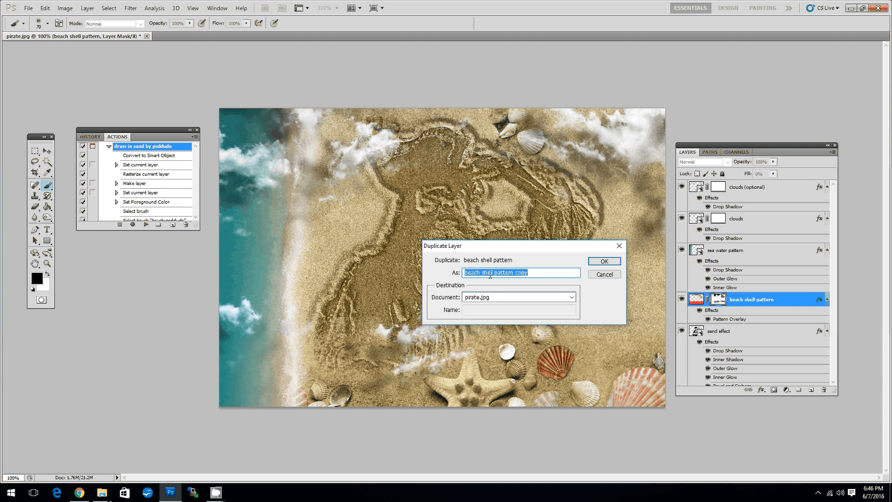
pyautogui.moveTo(514, 273); pyautogui.dragTo(563, 274)
pyautogui.press('BackSpace')
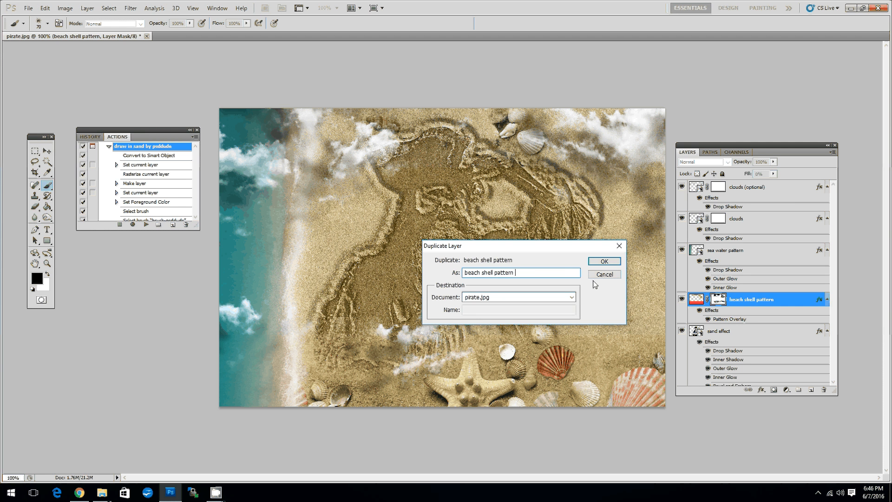
pyautogui.write('1')
pyautogui.press('Return')
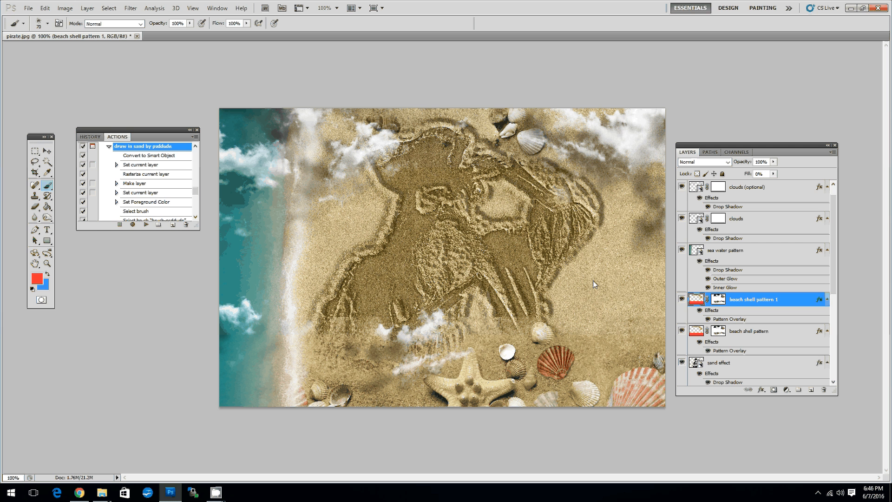
# Set the duplicate shell layer's Pattern Overlay scale to 50% and accept the Layer Style settings.
pyautogui.doubleClick(732, 319)
pyautogui.press('Tab')
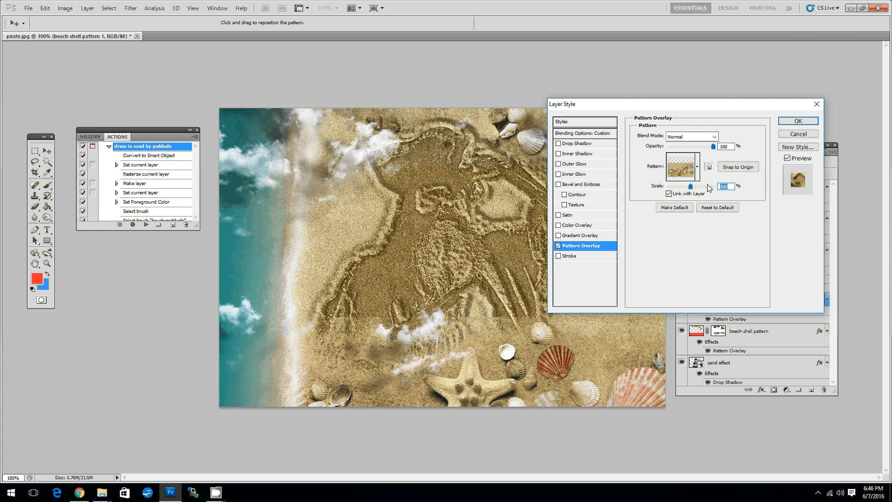
pyautogui.write('50')
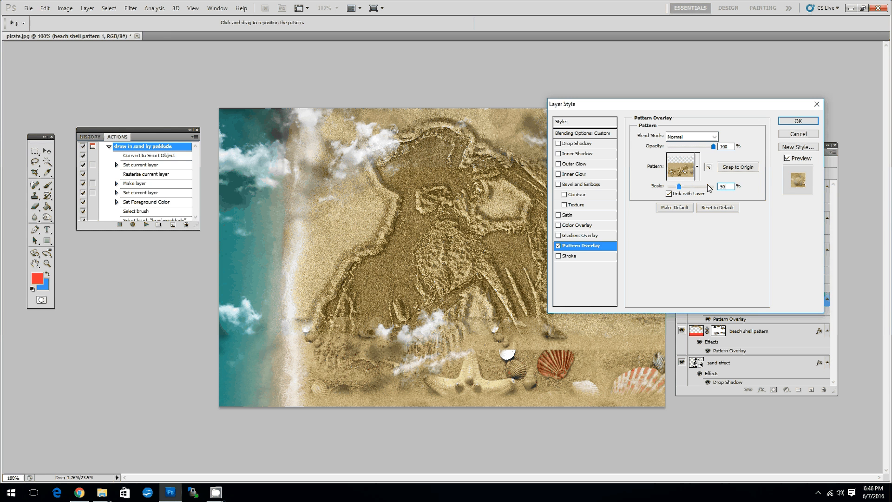
pyautogui.click(798, 121)
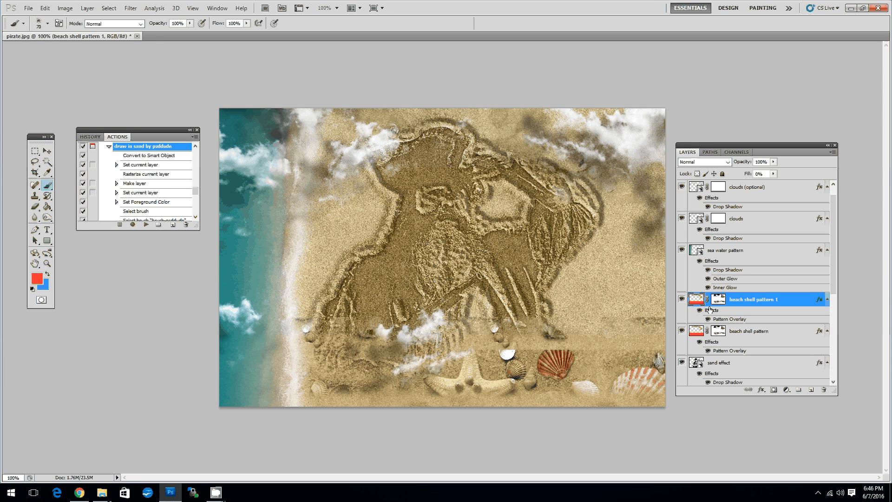
# Paint black on the duplicate shell layer's mask to hide its small shells across the lower part of the image.
pyautogui.click(718, 299)
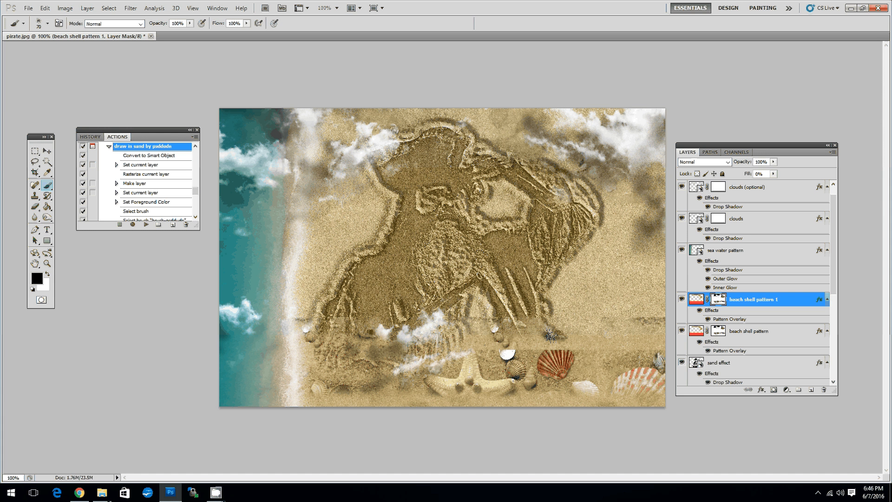
pyautogui.moveTo(550, 334); pyautogui.dragTo(315, 335)
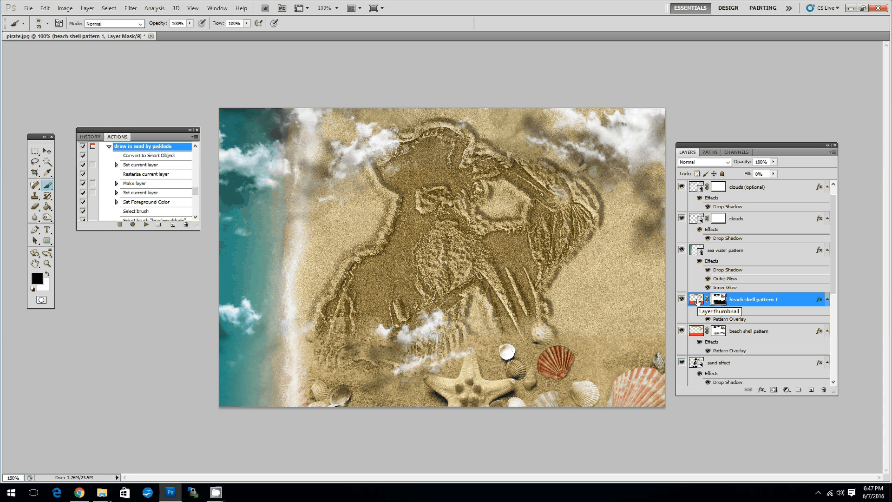
# Paint on the duplicate shell layer itself, not its mask, to add small shells around the pirate's hat and the nearby clouds.
pyautogui.click(697, 301)
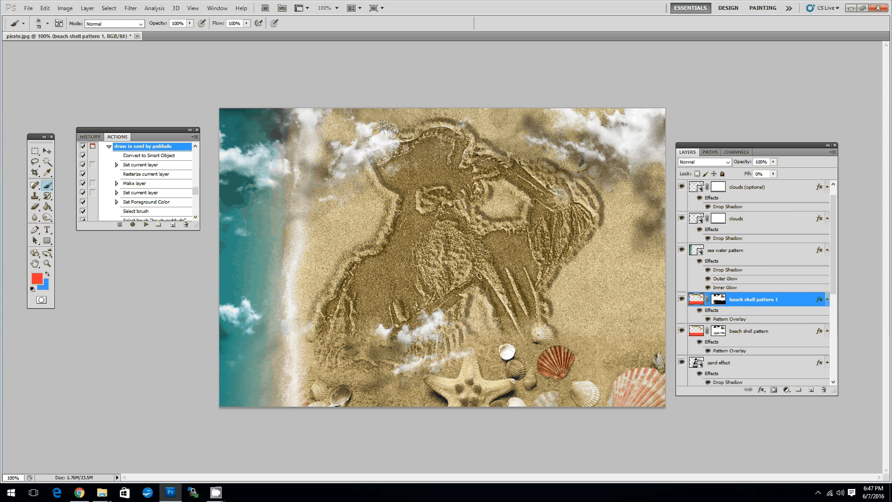
pyautogui.moveTo(384, 125)
pyautogui.mouseDown()
pyautogui.moveTo(395, 172)
pyautogui.moveTo(339, 168)
pyautogui.mouseUp()
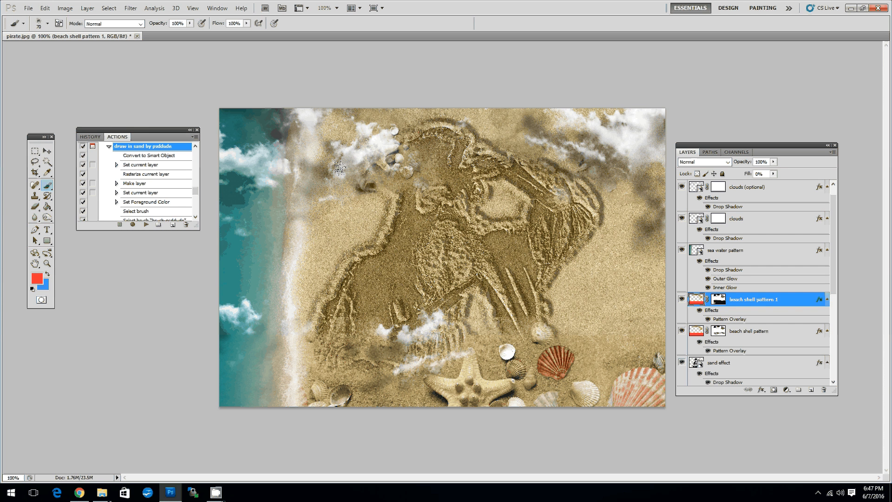
pyautogui.click(339, 168)
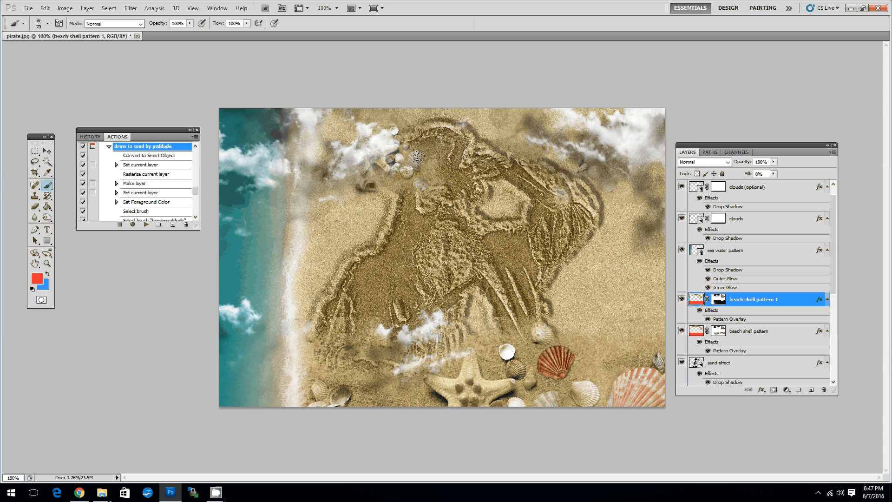
pyautogui.click(416, 157)
pyautogui.click(435, 149)
pyautogui.click(436, 143)
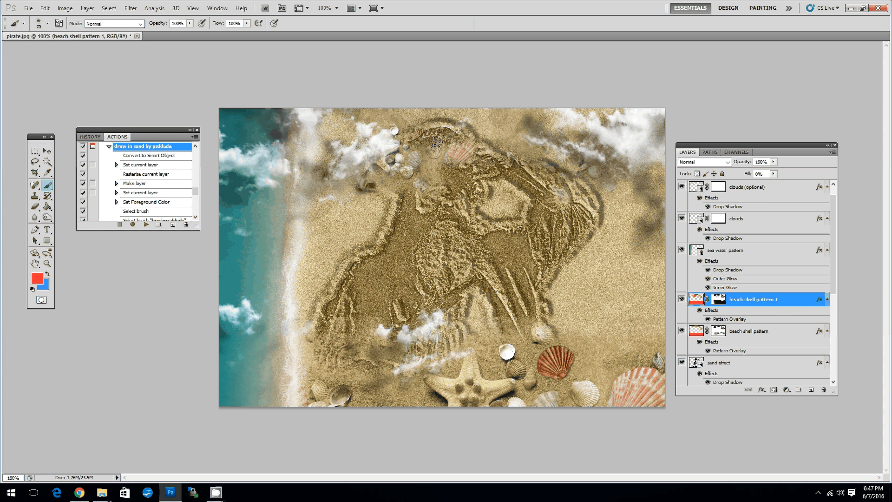
pyautogui.click(436, 143)
pyautogui.click(369, 177)
pyautogui.click(368, 177)
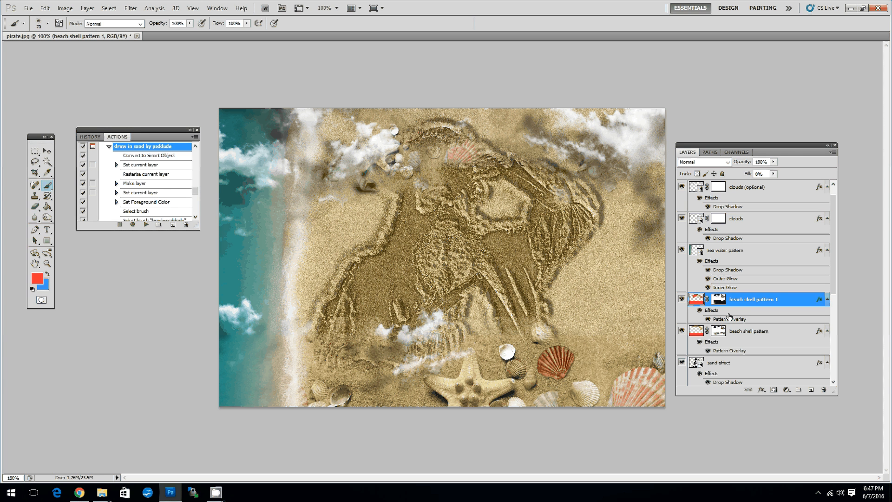
# Lower the Drop Shadow opacity of the "clouds" layer to about 20% and accept the Layer Style settings.
pyautogui.click(753, 220)
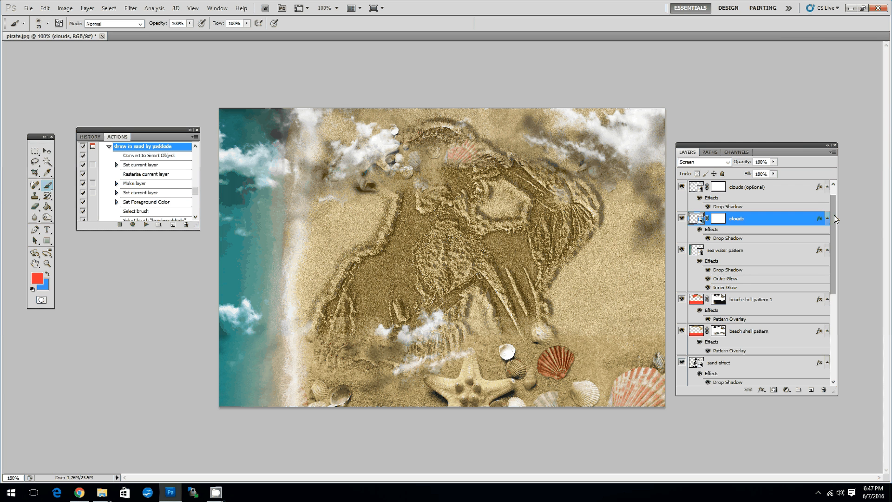
pyautogui.scroll(1, 835, 215)
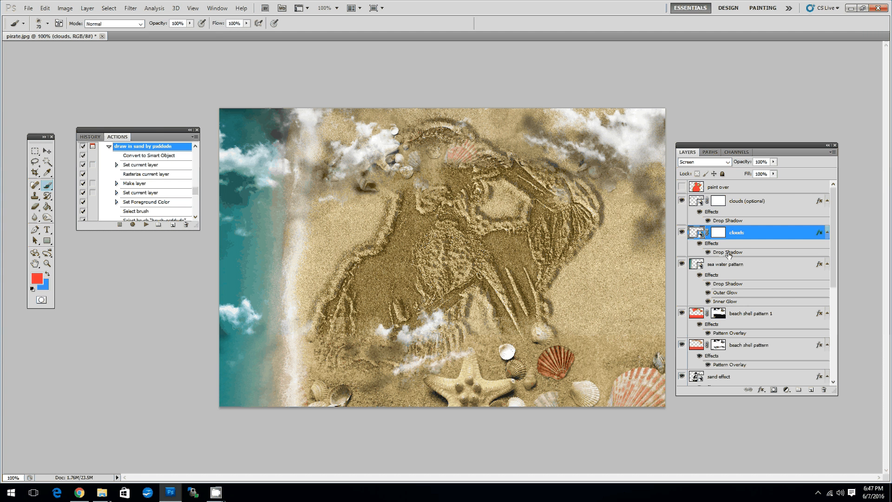
pyautogui.doubleClick(727, 252)
pyautogui.moveTo(708, 158); pyautogui.dragTo(658, 159)
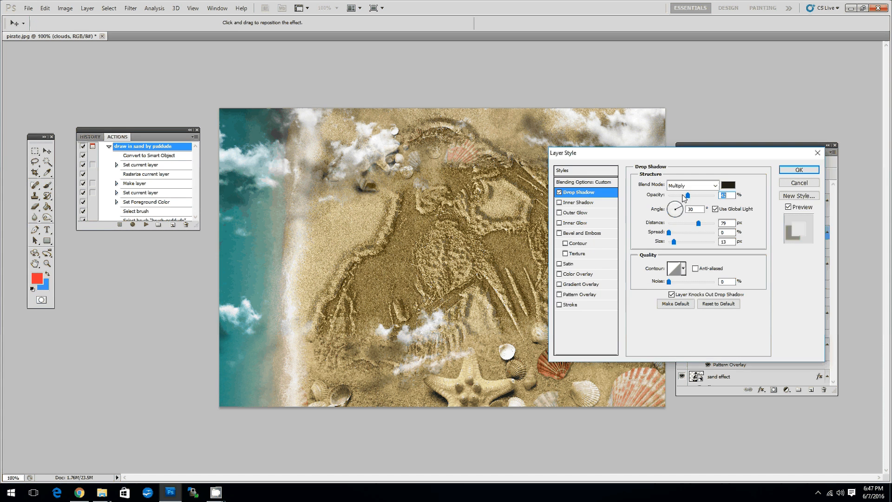
pyautogui.moveTo(683, 196); pyautogui.dragTo(678, 197)
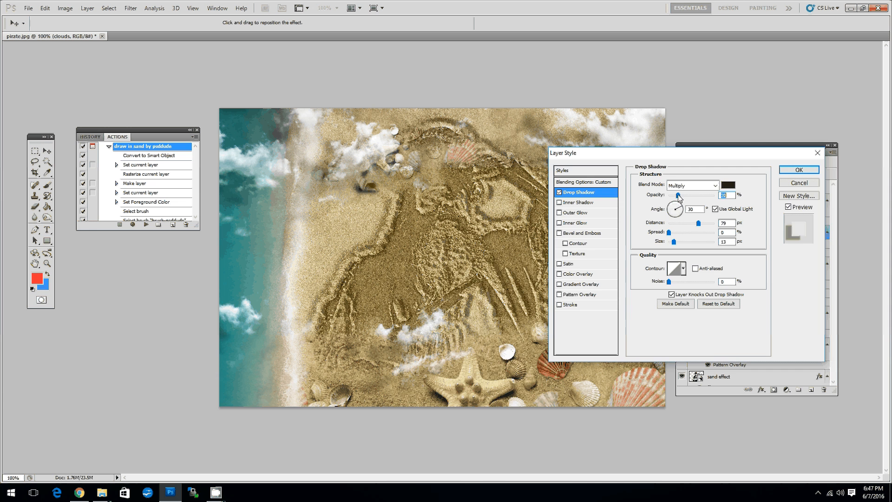
pyautogui.moveTo(720, 157)
pyautogui.mouseDown()
pyautogui.moveTo(554, 276)
pyautogui.moveTo(597, 216)
pyautogui.mouseUp()
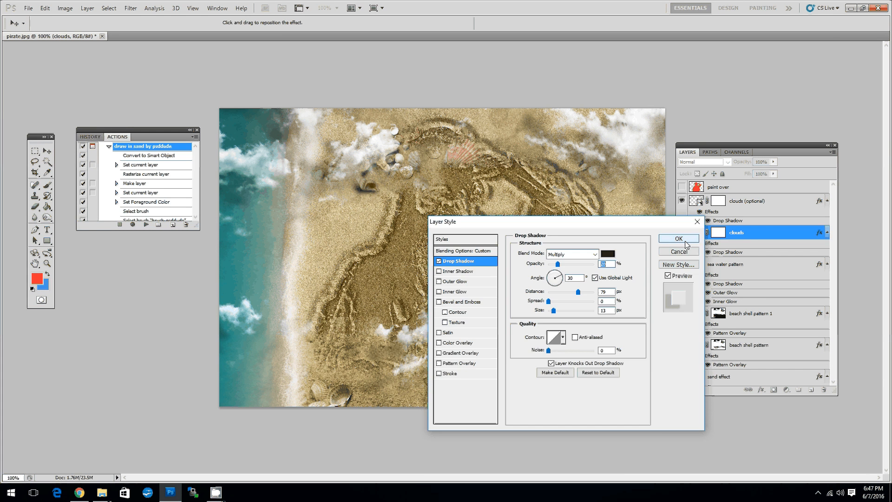
pyautogui.click(677, 233)
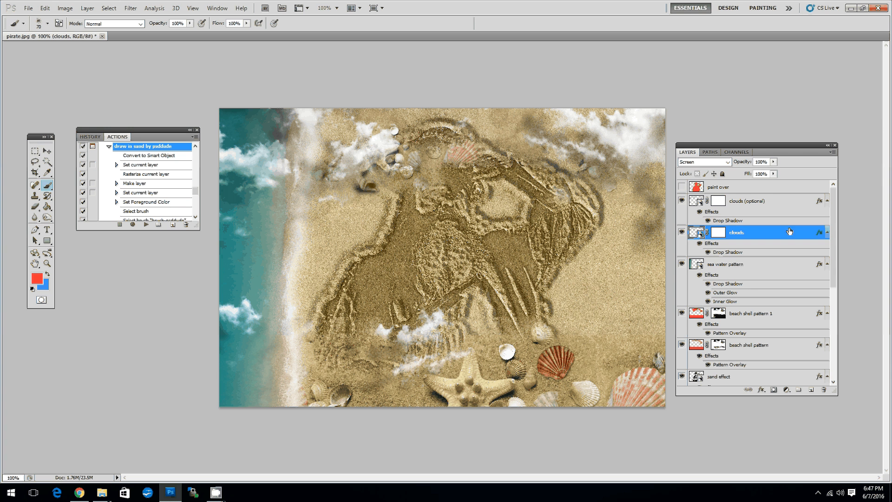
# Hide and show the "clouds (optional)" layer to compare the image with and without it.
pyautogui.click(776, 203)
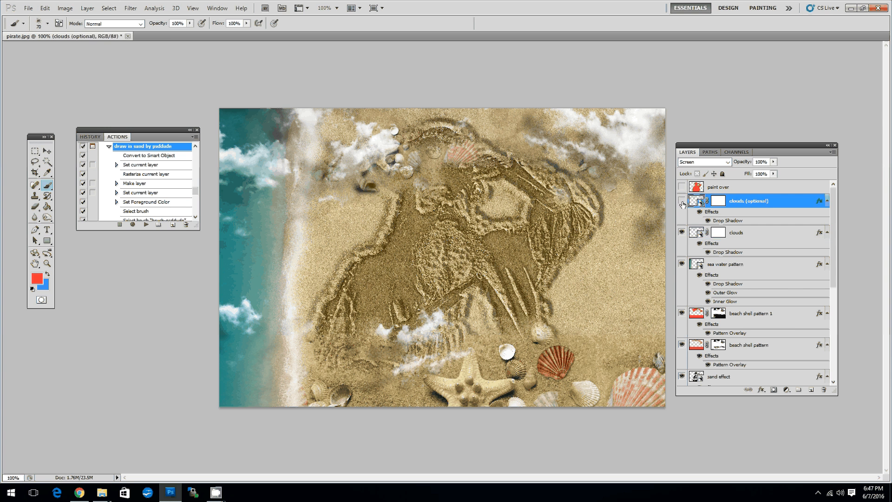
pyautogui.click(682, 203)
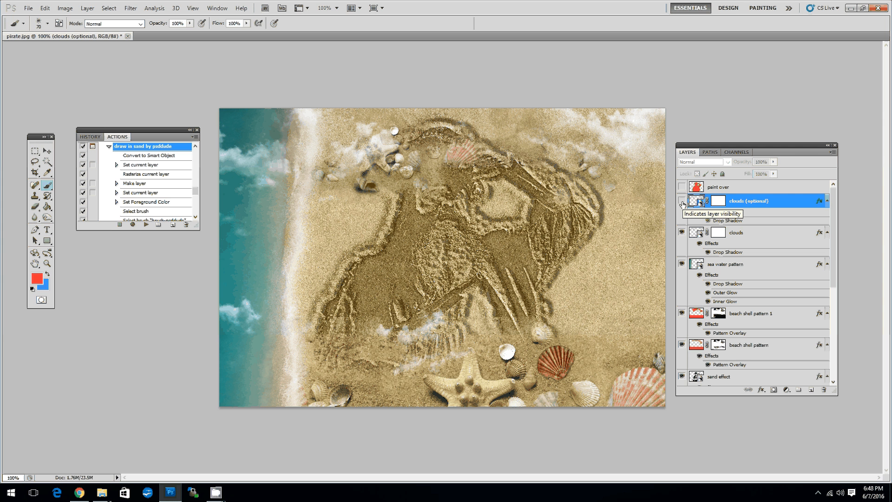
pyautogui.click(682, 203)
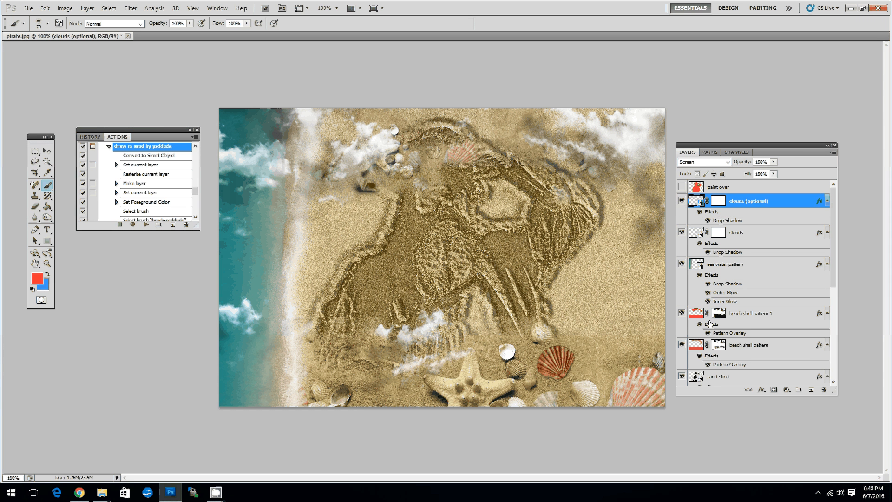
# Duplicate the sea water pattern layer under the name "sea water pattern 1".
pyautogui.click(758, 265)
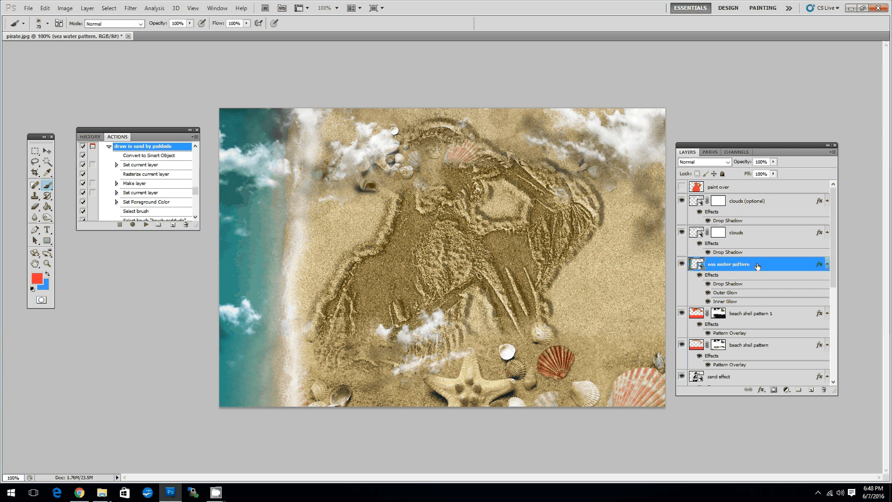
pyautogui.rightClick(757, 265)
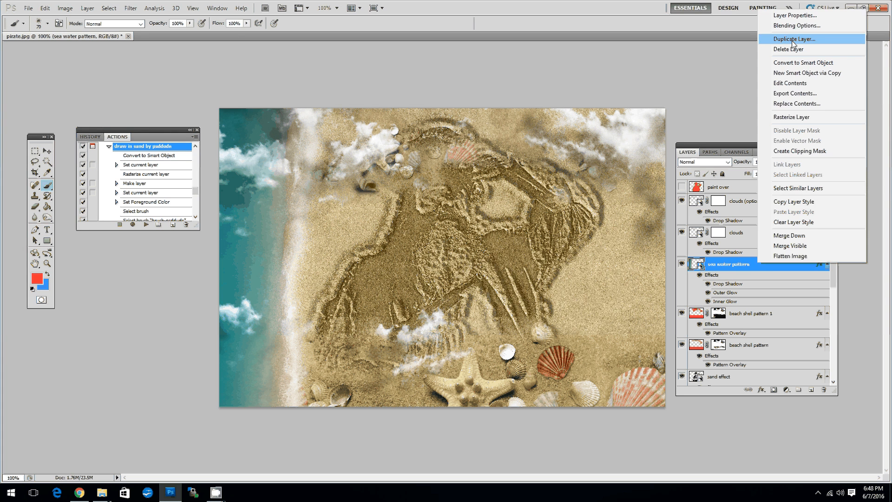
pyautogui.click(792, 40)
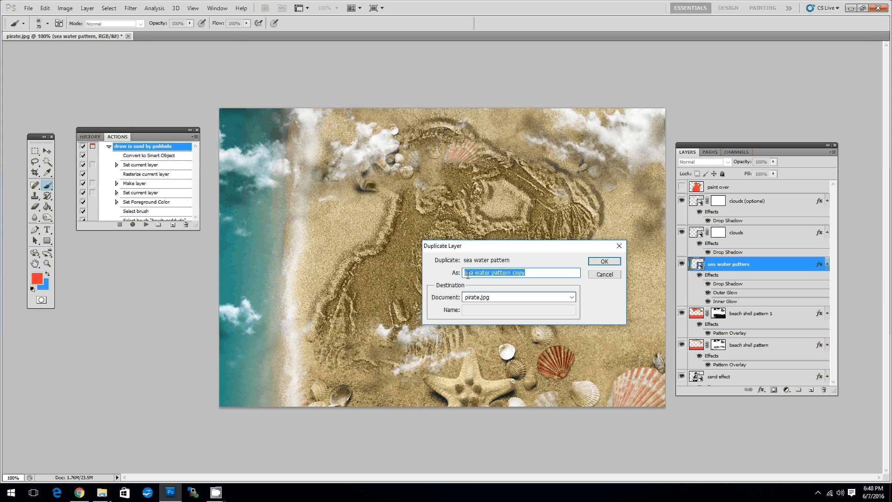
pyautogui.doubleClick(514, 273)
pyautogui.write('1')
pyautogui.press('Return')
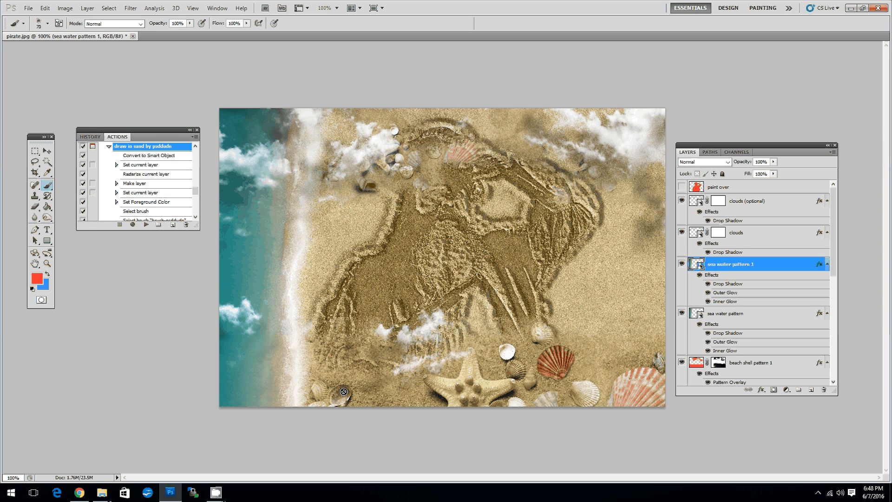
# Transform the duplicate sea water layer, rotating it to about -90° and placing it along the image's right side as a second shoreline.
pyautogui.click(45, 7)
pyautogui.moveTo(124, 189)
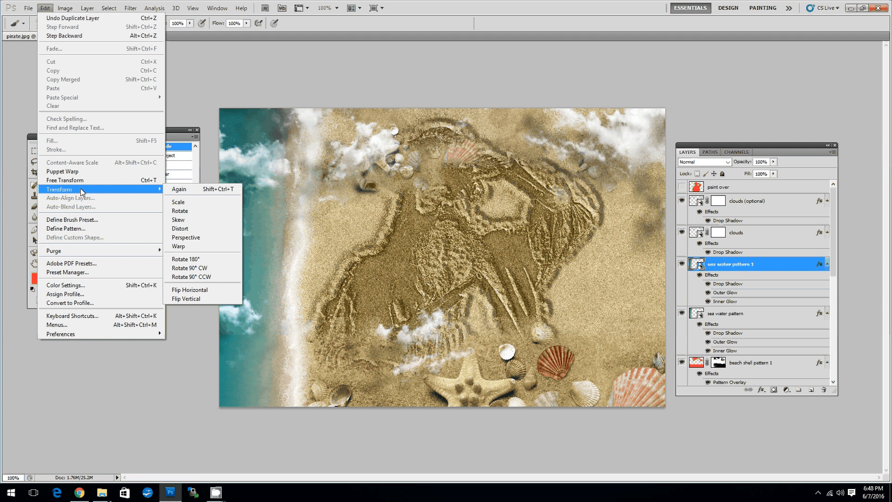
pyautogui.click(177, 203)
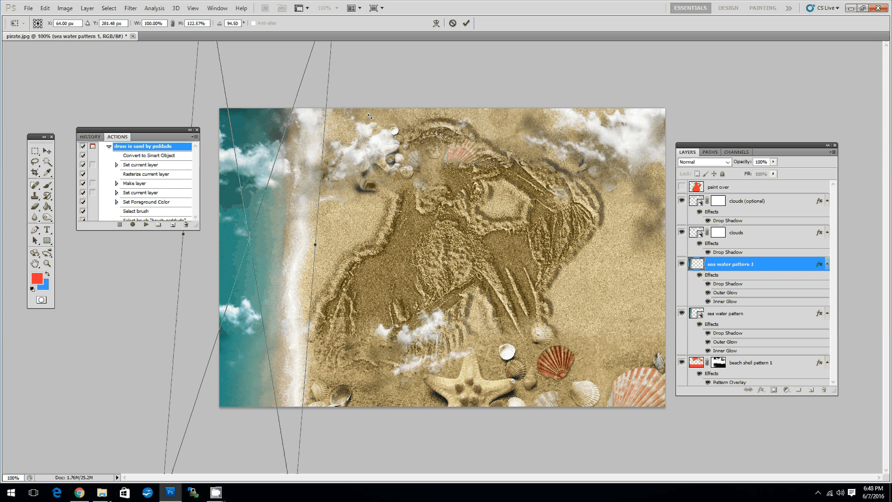
pyautogui.moveTo(370, 116); pyautogui.dragTo(685, 160)
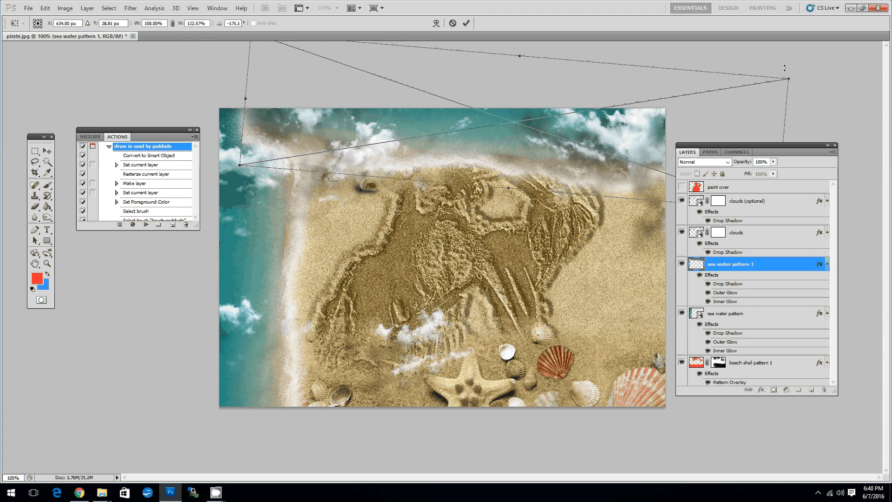
pyautogui.moveTo(785, 68); pyautogui.dragTo(588, 378)
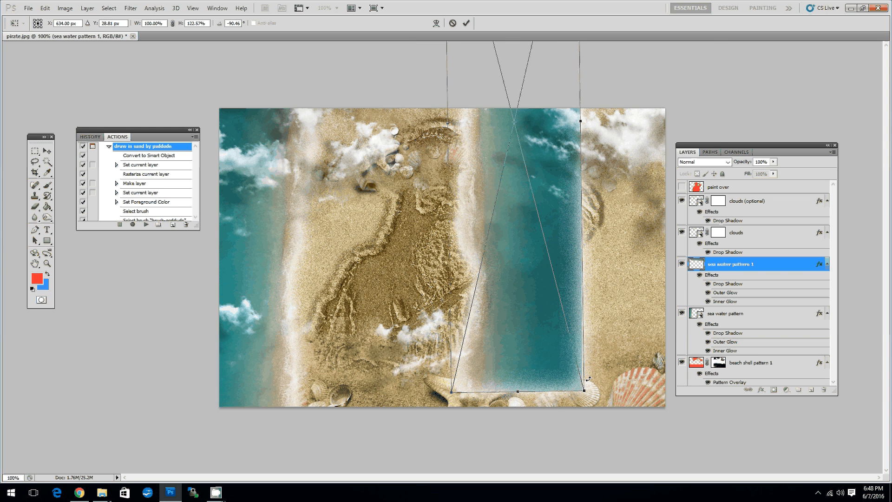
pyautogui.moveTo(568, 207); pyautogui.dragTo(652, 186)
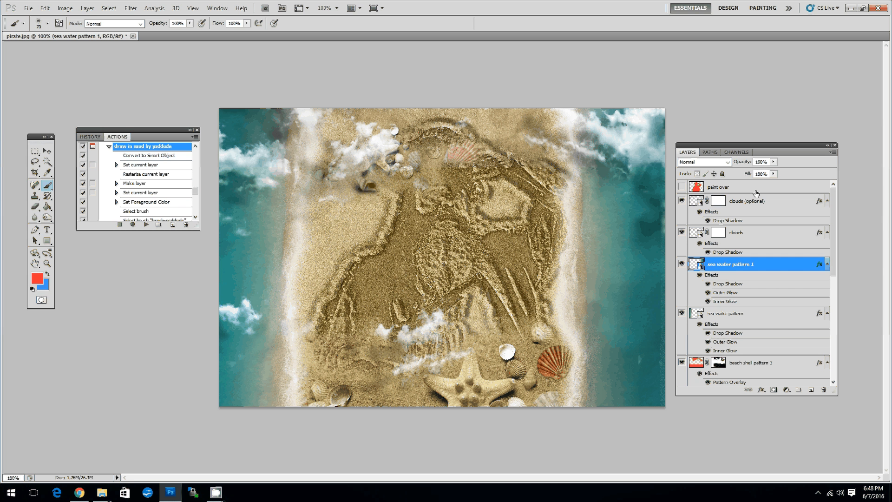
# Set the duplicate sea water layer's opacity to 91% and move it further toward the image's right edge.
pyautogui.click(773, 161)
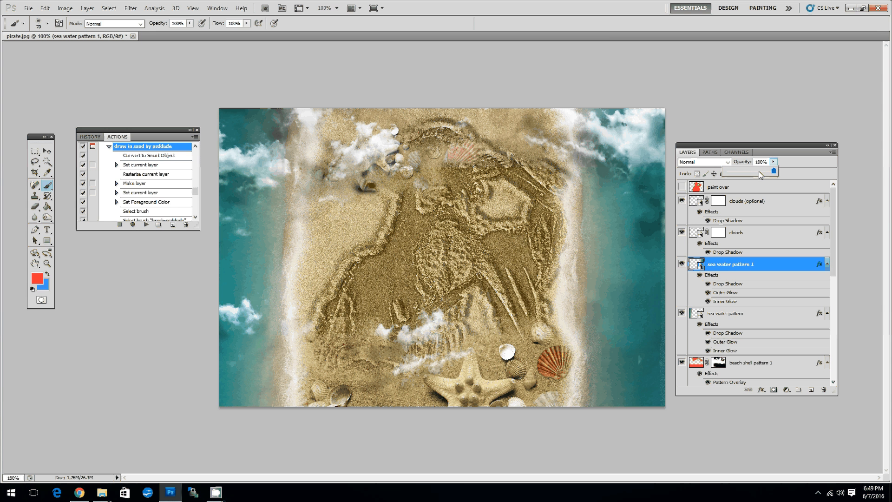
pyautogui.click(759, 172)
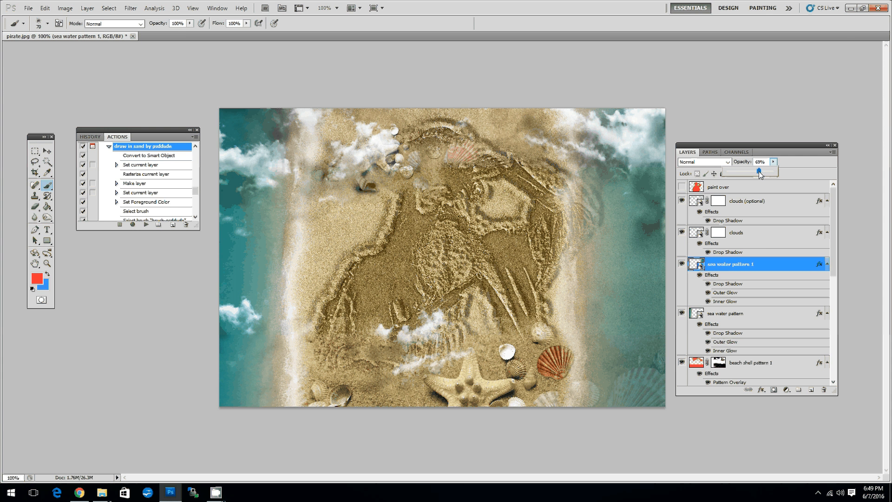
pyautogui.moveTo(759, 173); pyautogui.dragTo(767, 172)
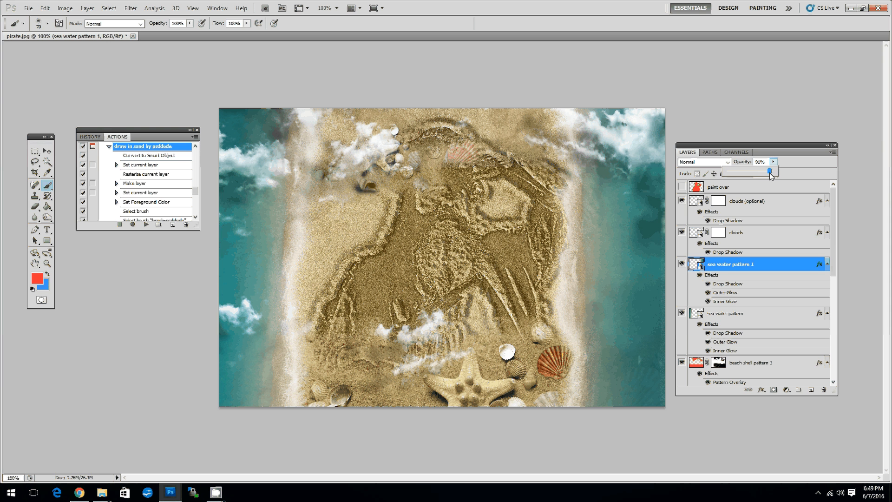
pyautogui.click(625, 263)
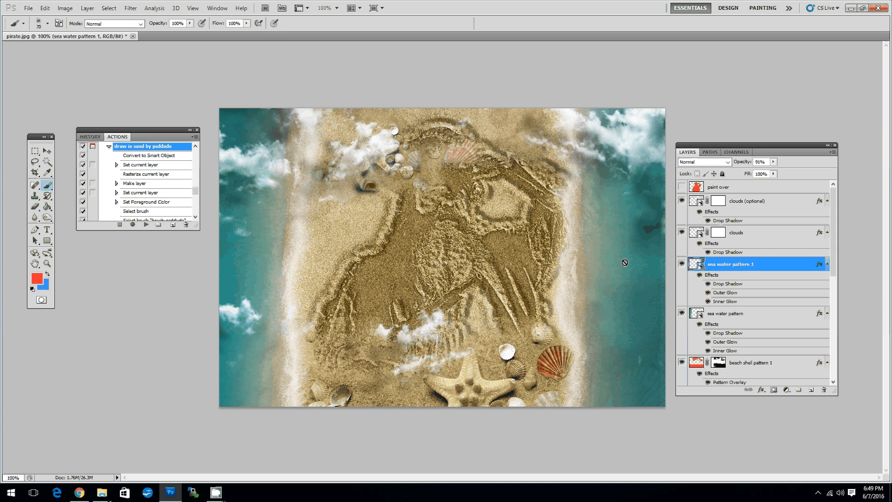
pyautogui.press('v')
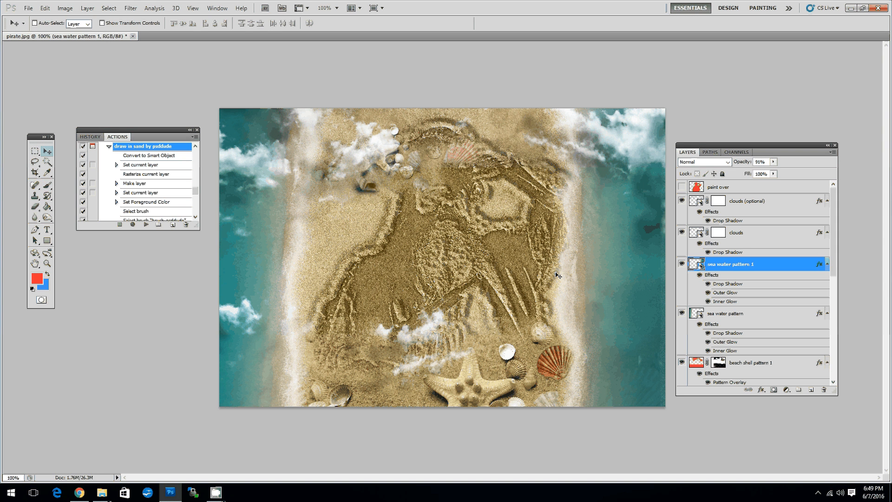
pyautogui.moveTo(557, 275); pyautogui.dragTo(616, 275)
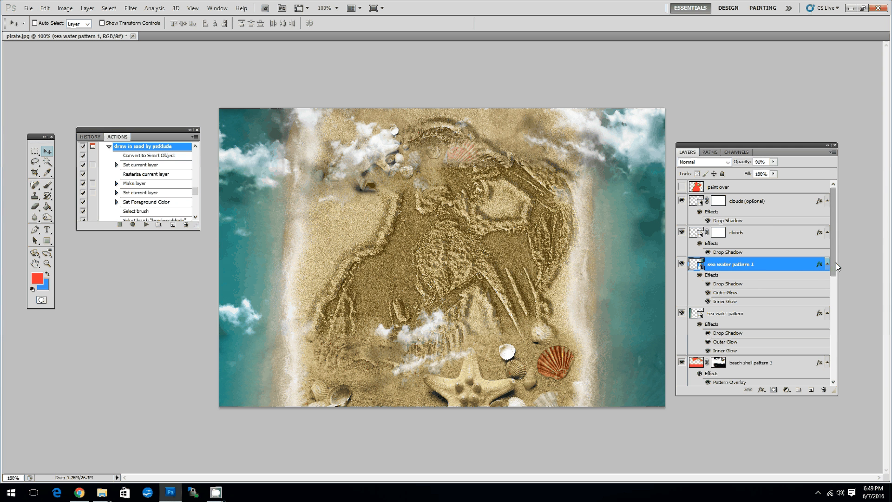
# Examine what the "sand effect" and "draw in sand" layers contribute by hiding and showing each, ending with the "sand effect" layer selected.
pyautogui.moveTo(835, 264); pyautogui.dragTo(839, 353)
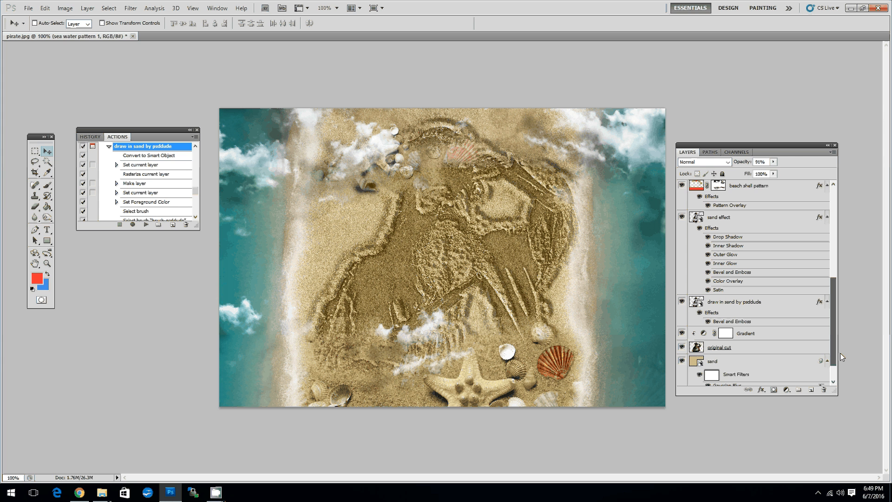
pyautogui.scroll(-1, 789, 279)
pyautogui.click(738, 203)
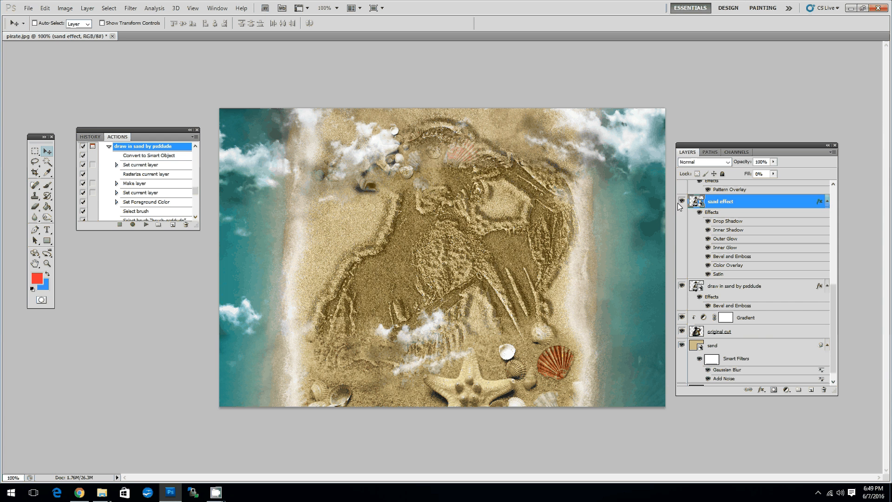
pyautogui.click(681, 201)
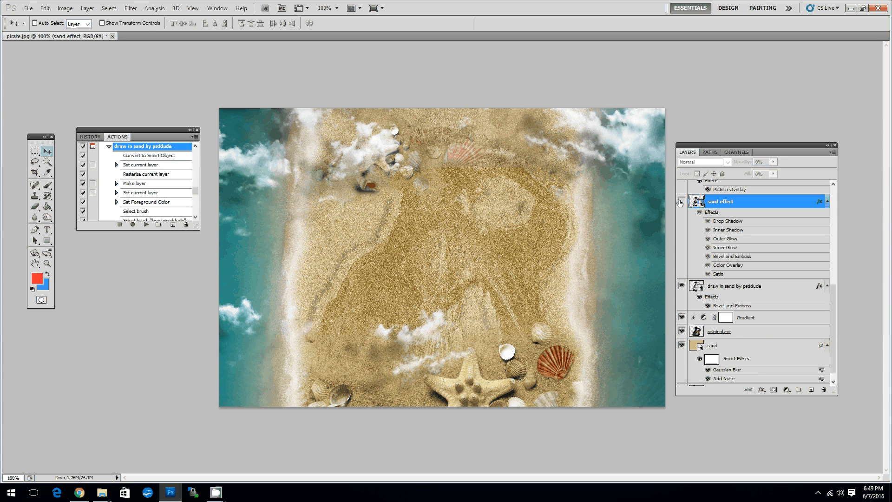
pyautogui.click(681, 201)
pyautogui.click(690, 296)
pyautogui.click(681, 285)
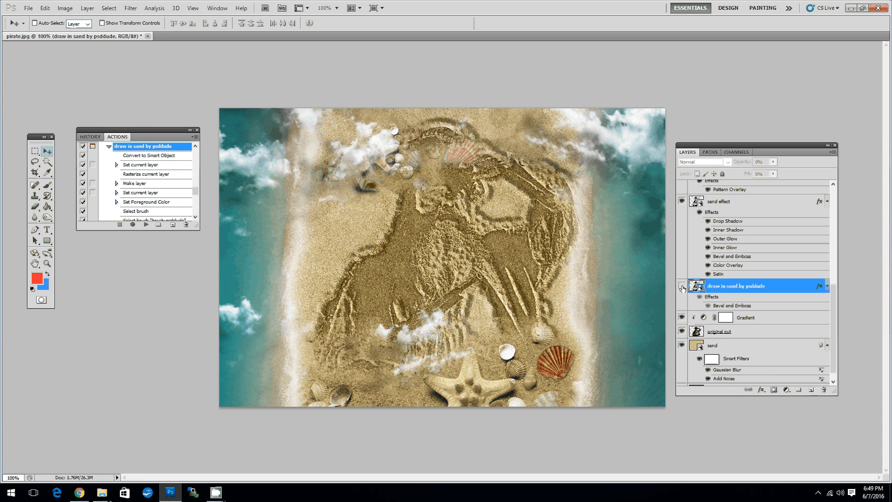
pyautogui.click(681, 286)
pyautogui.click(748, 201)
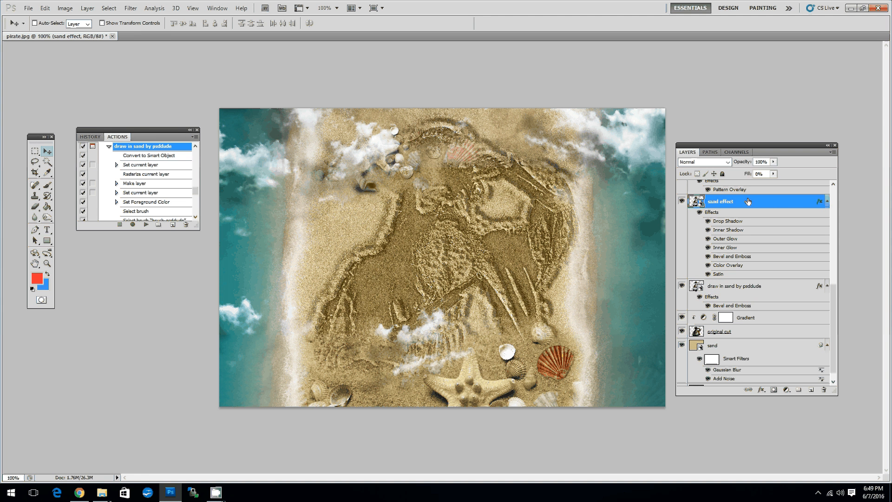
# Lower the "sand effect" layer's opacity to 77%.
pyautogui.click(773, 162)
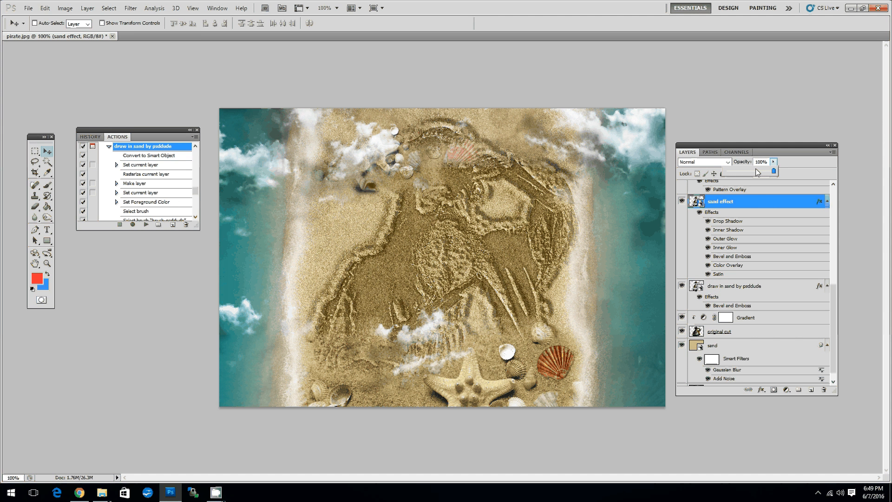
pyautogui.moveTo(758, 172); pyautogui.dragTo(752, 174)
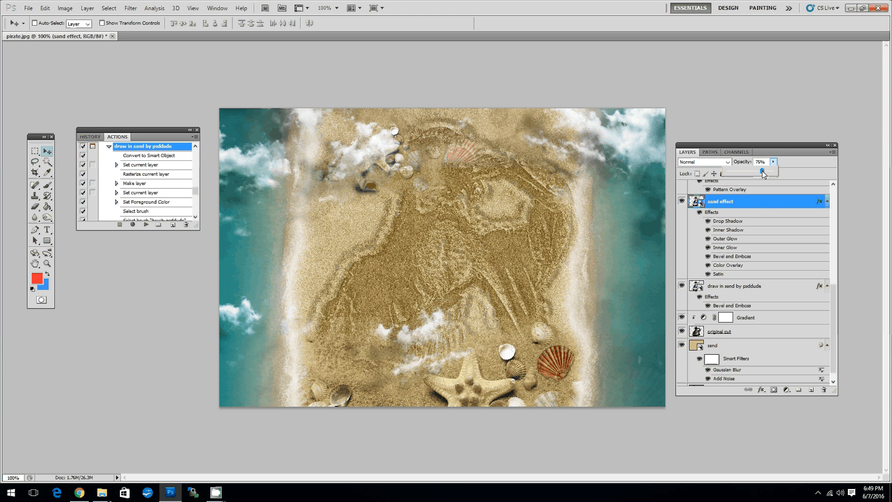
pyautogui.moveTo(762, 171); pyautogui.dragTo(763, 171)
# Review the "sand effect" layer's Inner Shadow and Bevel and Emboss style settings, keeping the layer style as it is.
pyautogui.doubleClick(762, 202)
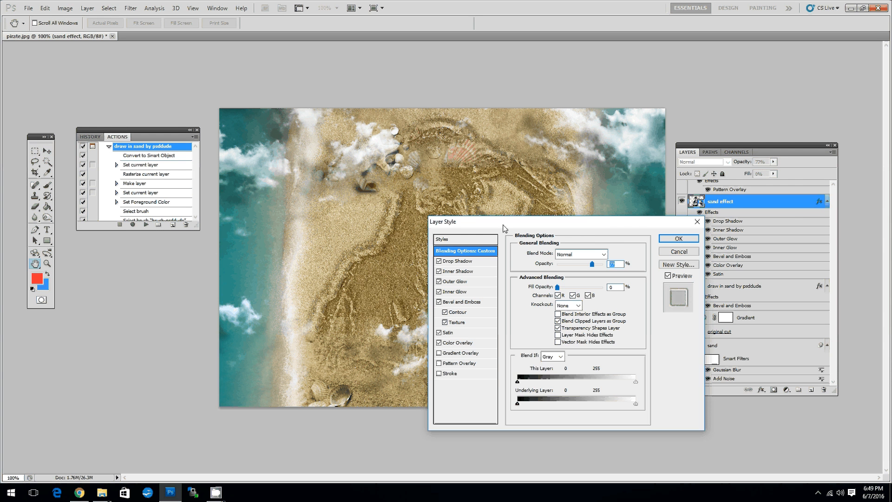
pyautogui.moveTo(504, 227); pyautogui.dragTo(649, 170)
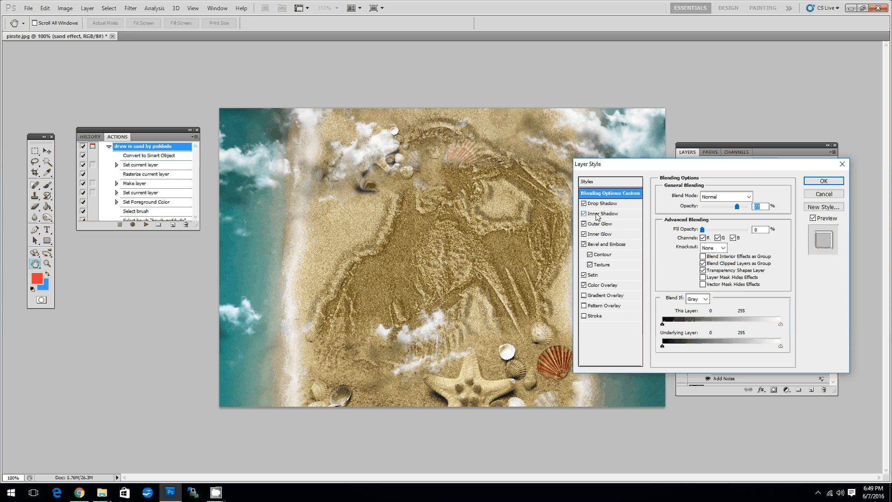
pyautogui.click(599, 214)
pyautogui.click(604, 244)
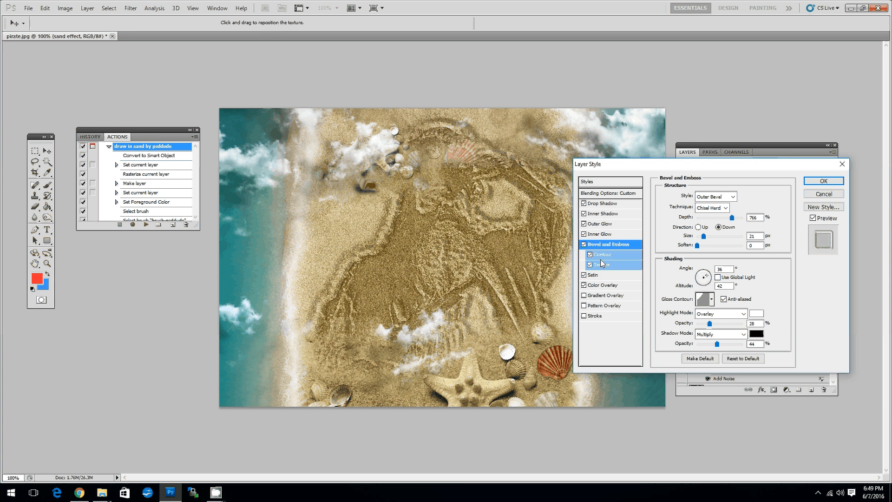
pyautogui.click(613, 217)
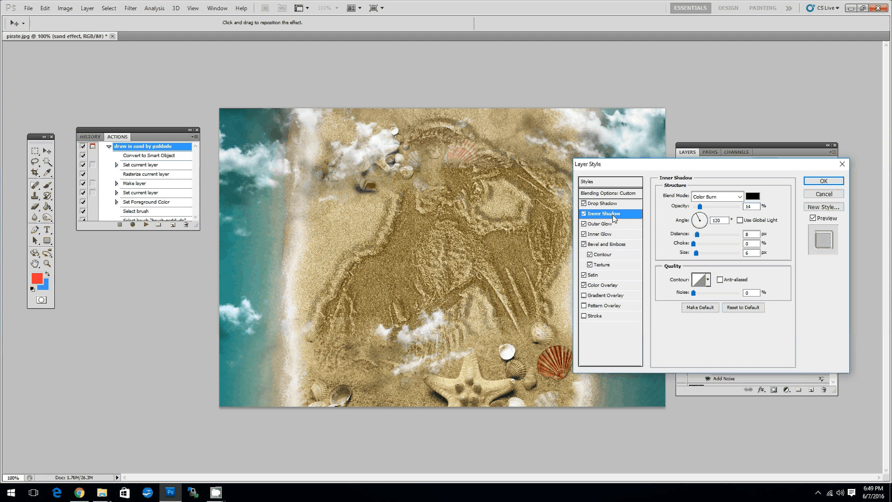
pyautogui.moveTo(650, 170); pyautogui.dragTo(600, 183)
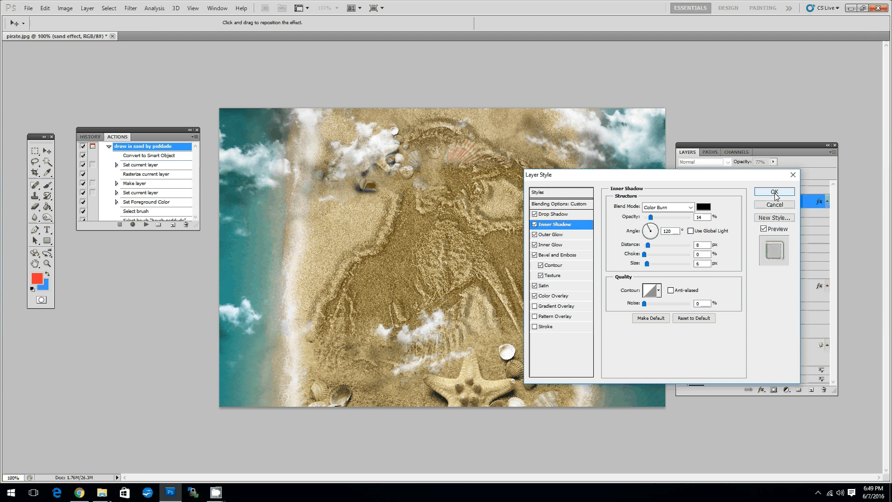
pyautogui.click(775, 191)
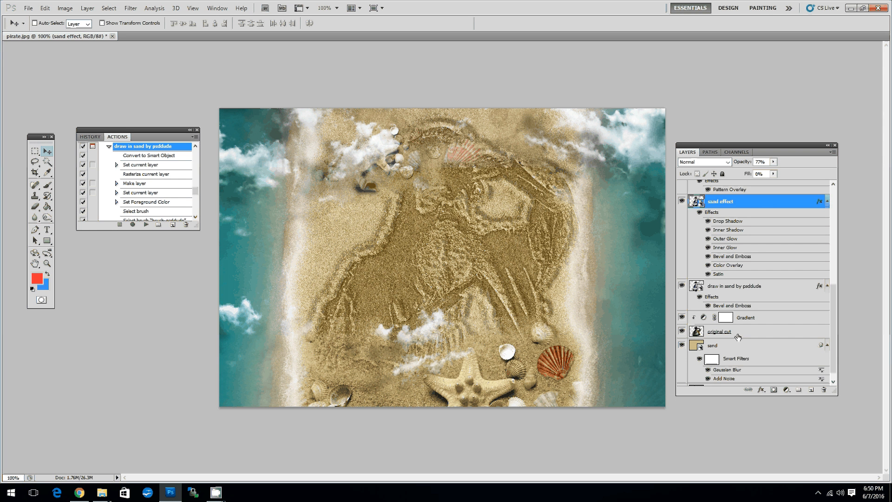
# Check the "original cut" layer's contribution by hiding and showing it, and reduce its opacity to 35%.
pyautogui.click(743, 332)
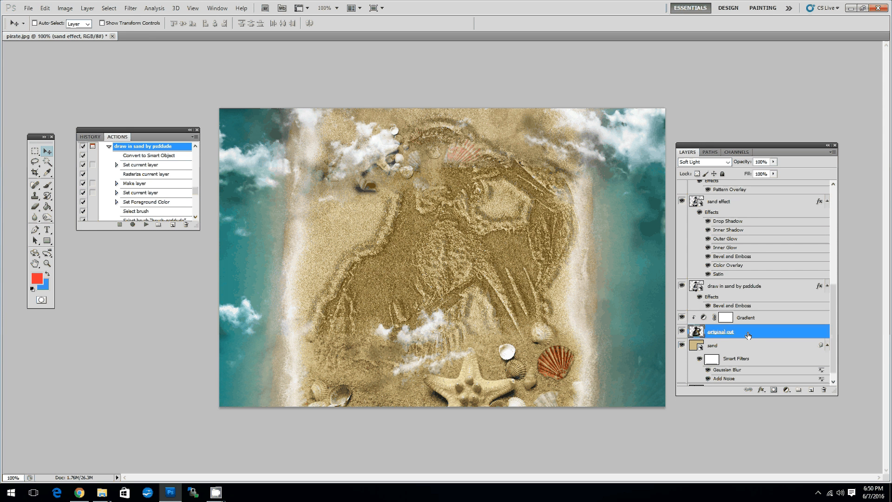
pyautogui.click(681, 332)
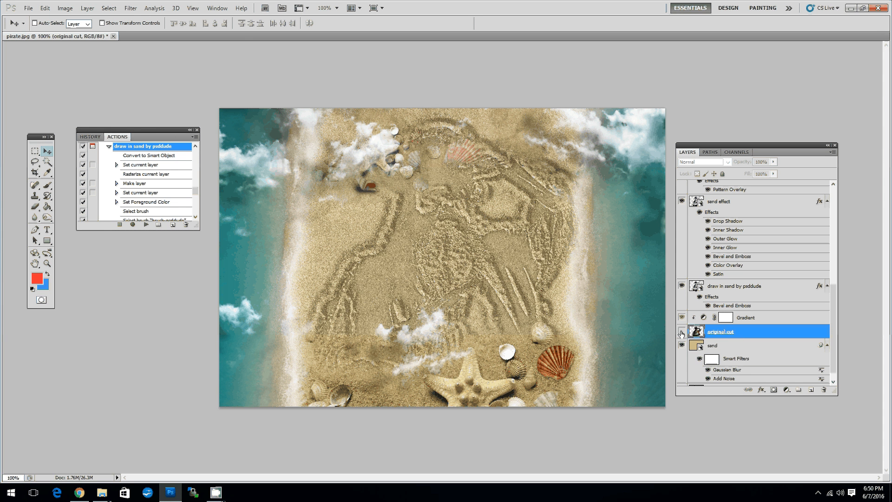
pyautogui.click(681, 331)
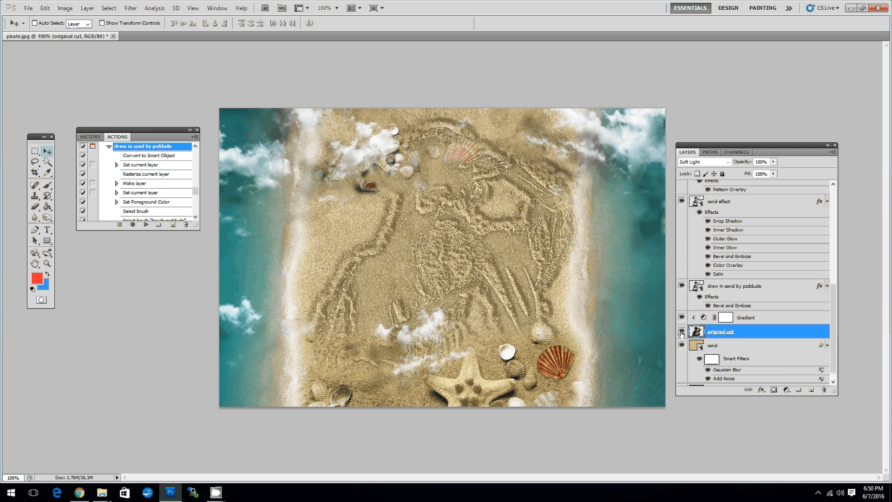
pyautogui.click(773, 162)
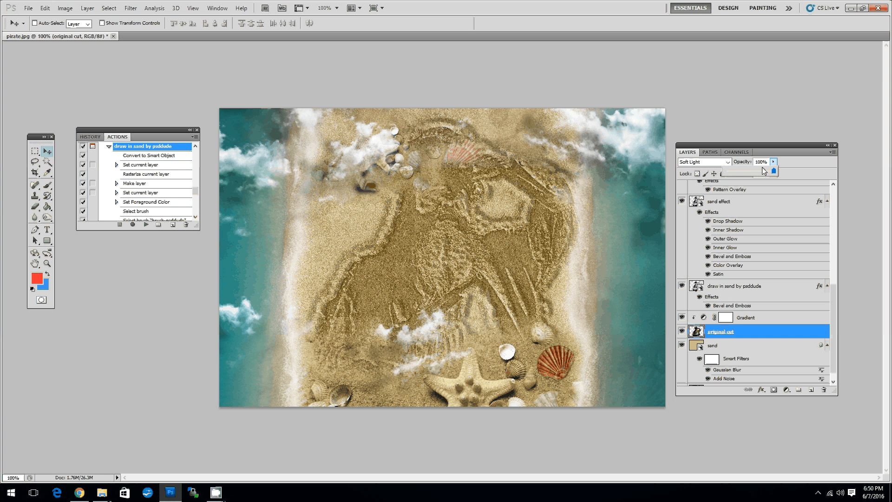
pyautogui.moveTo(773, 171); pyautogui.dragTo(744, 173)
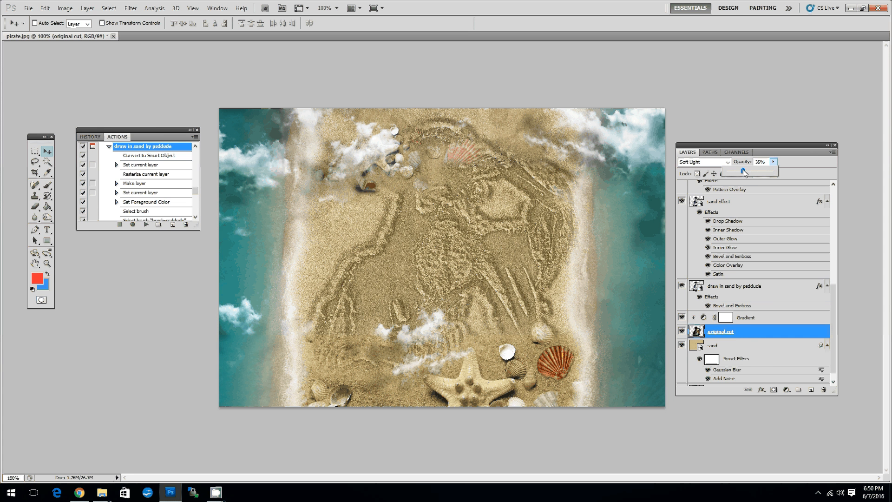
# Paint black with the Brush on the "beach shell pattern 1" layer mask to hide the shells covering the pirate's head.
pyautogui.scroll(-1, 836, 335)
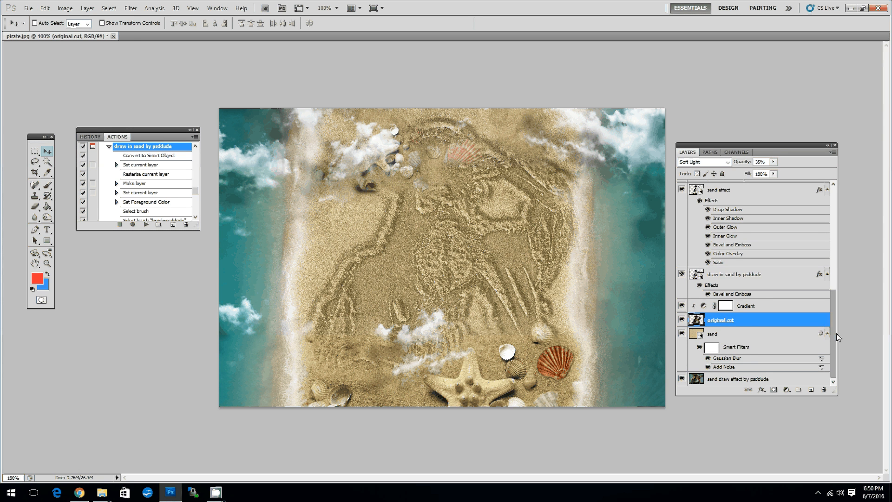
pyautogui.moveTo(836, 333); pyautogui.dragTo(852, 227)
pyautogui.click(747, 200)
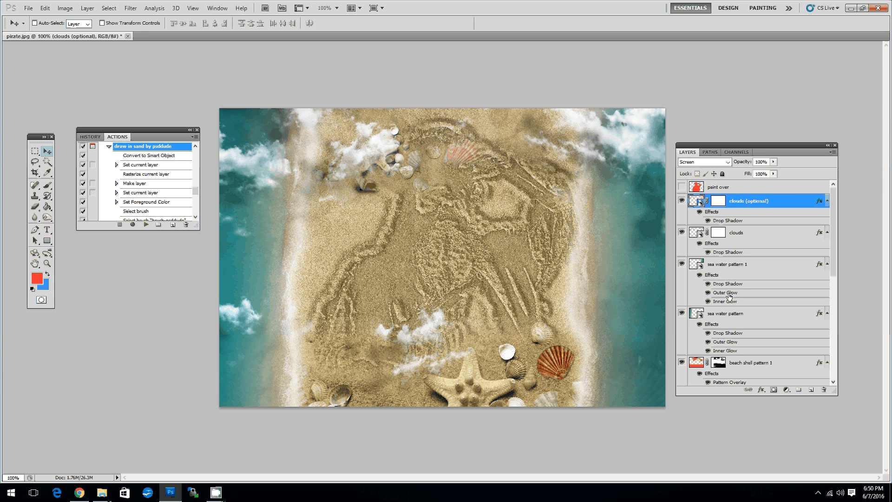
pyautogui.click(752, 363)
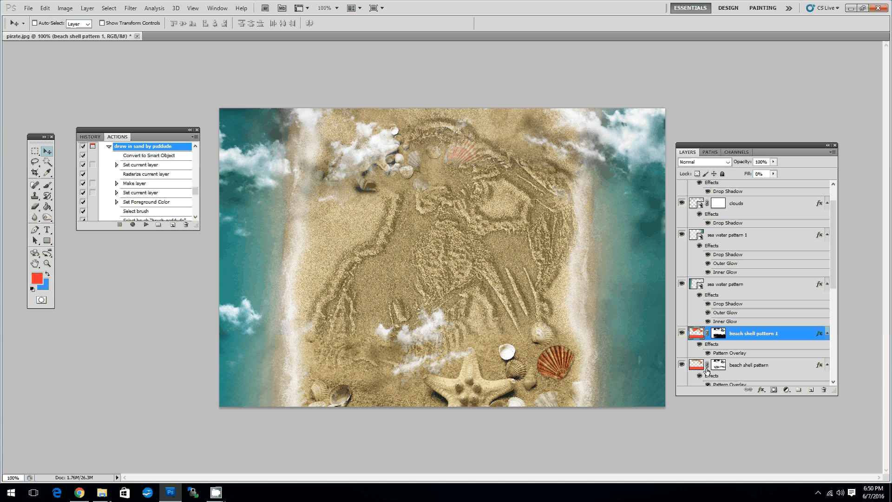
pyautogui.click(681, 334)
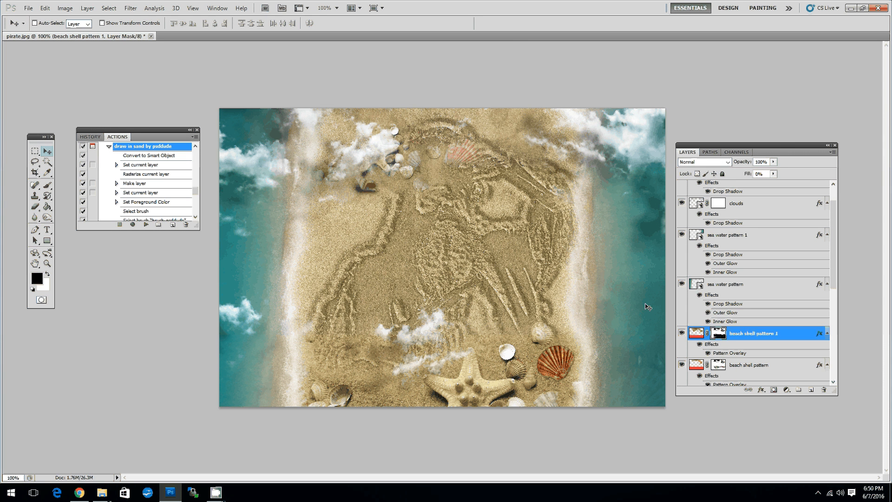
pyautogui.press('b')
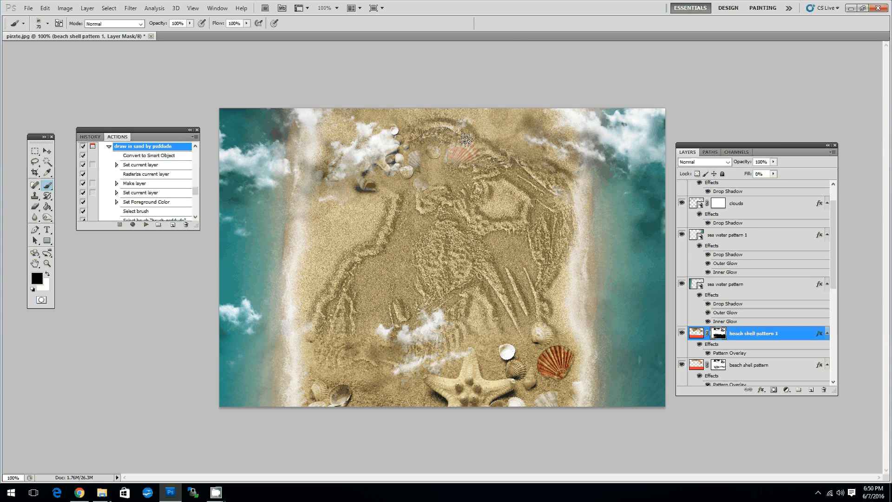
pyautogui.moveTo(467, 139); pyautogui.dragTo(416, 167)
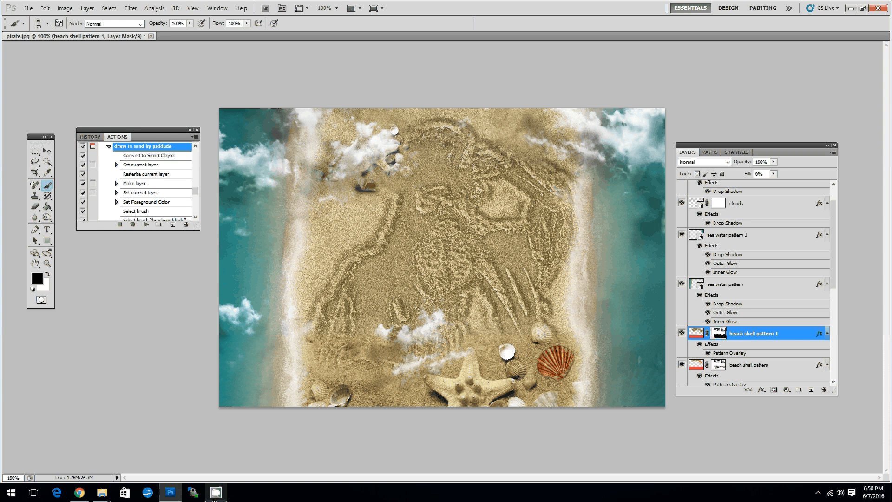
pyautogui.click(215, 499)
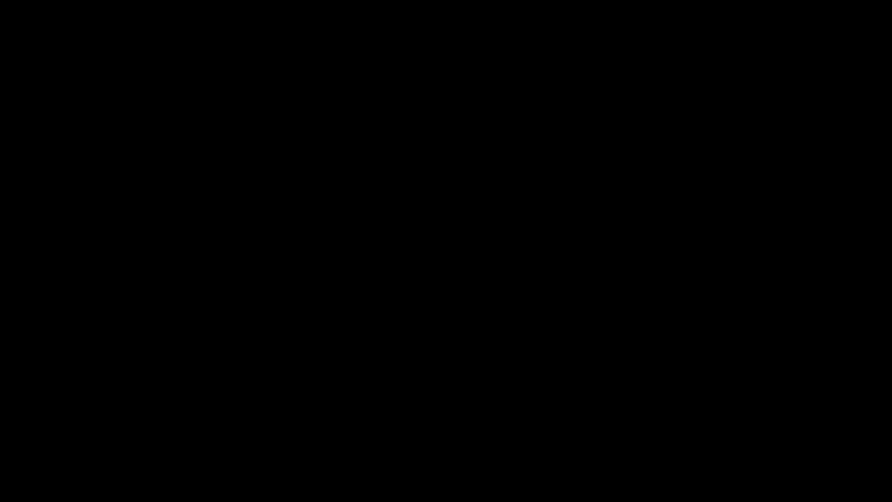